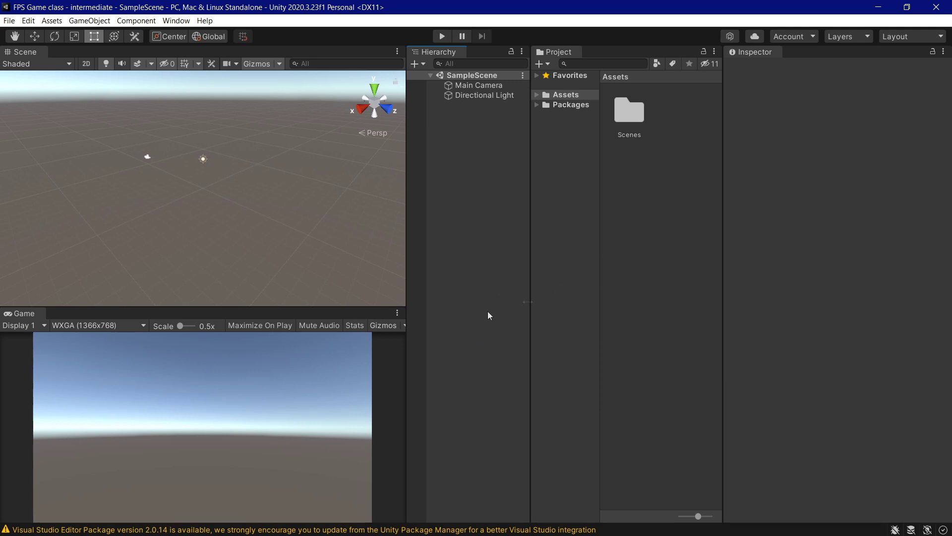
Step: Switch the editor to the Default layout and enlarge the Scene view by resizing the surrounding panels
left_click(907, 36)
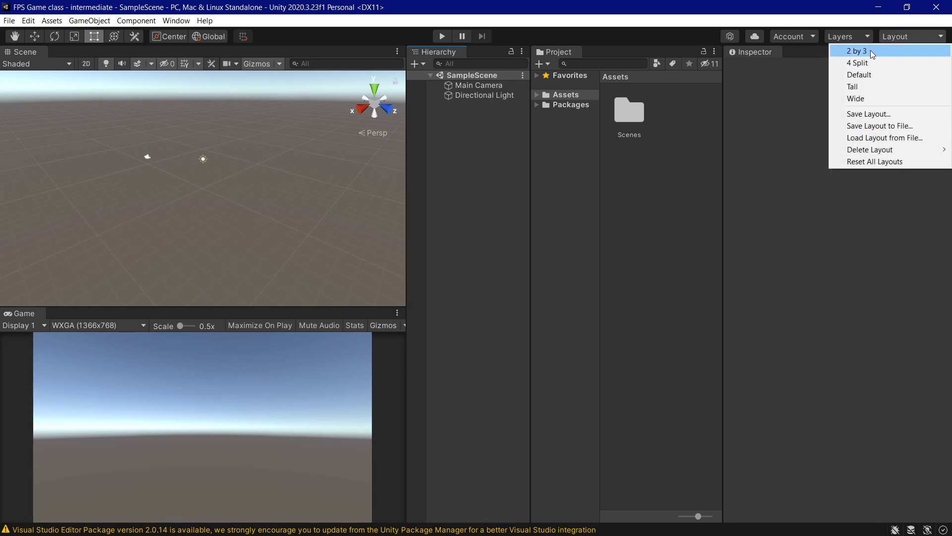
left_click(879, 74)
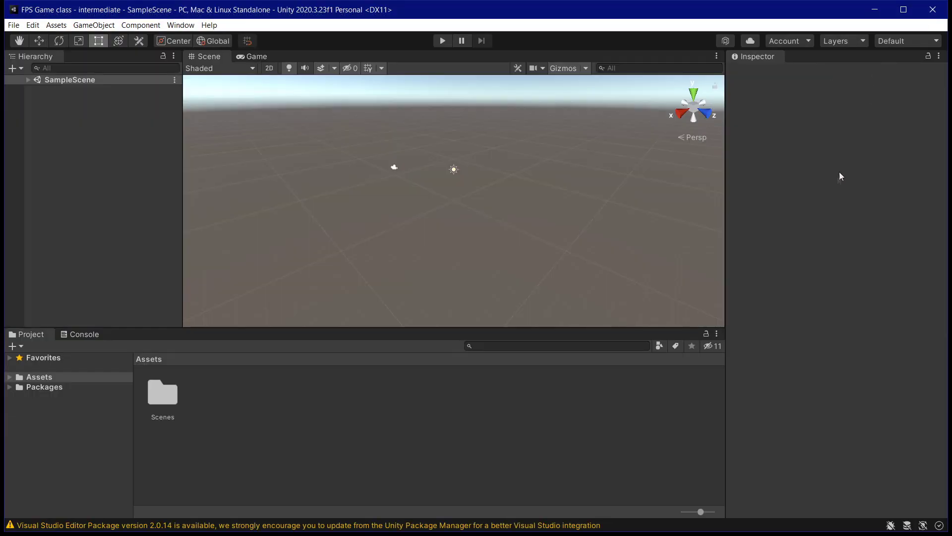
left_click_drag(725, 311, 725, 350)
left_click_drag(184, 293, 156, 288)
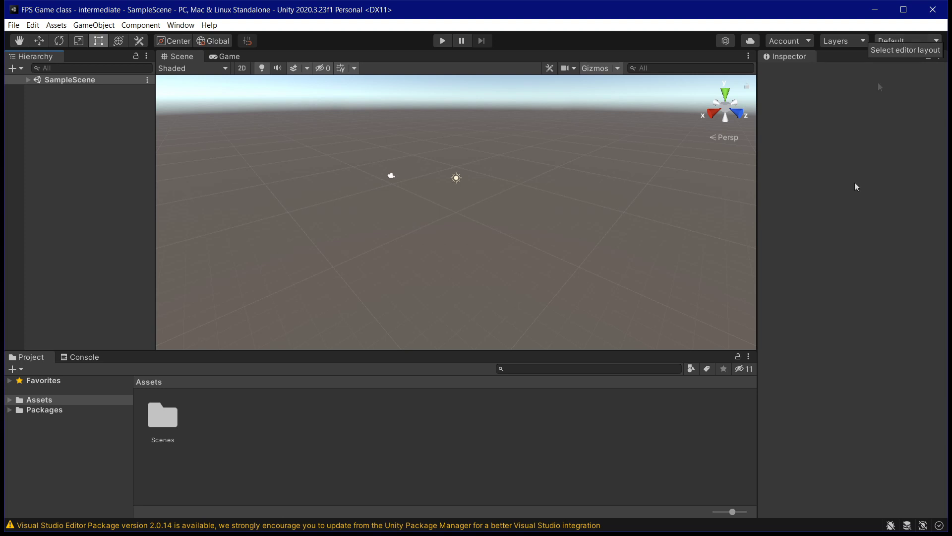
Step: Apply the 2 by 3 editor layout and make the Game view slightly taller
left_click(900, 42)
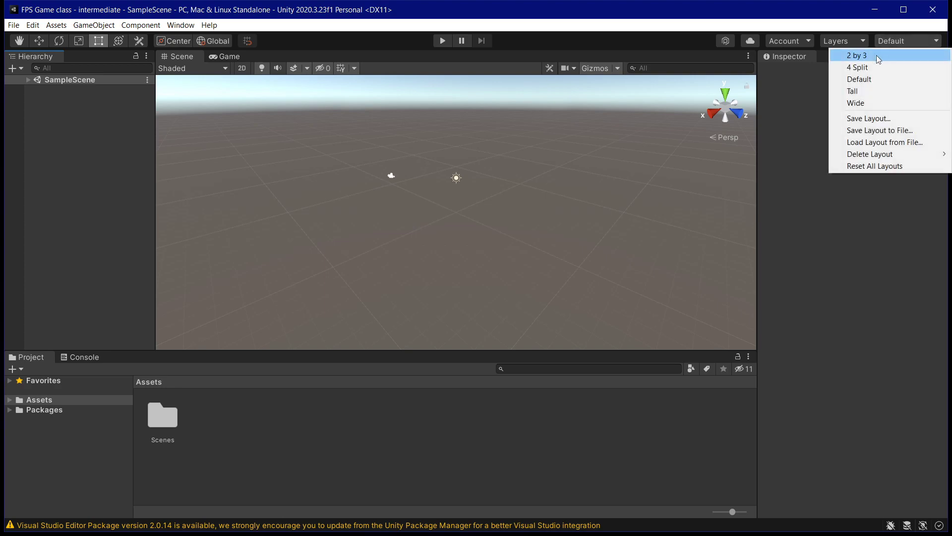
left_click(868, 58)
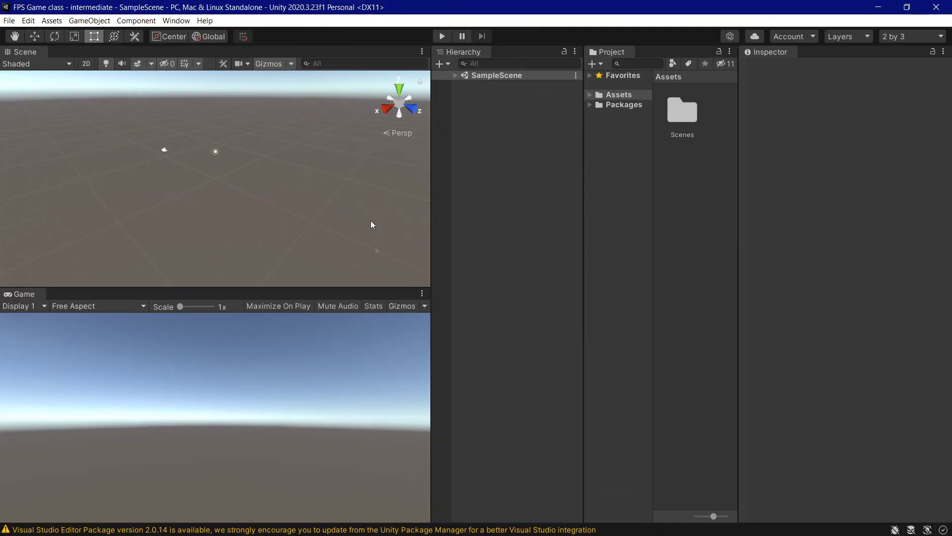
left_click_drag(412, 288, 410, 275)
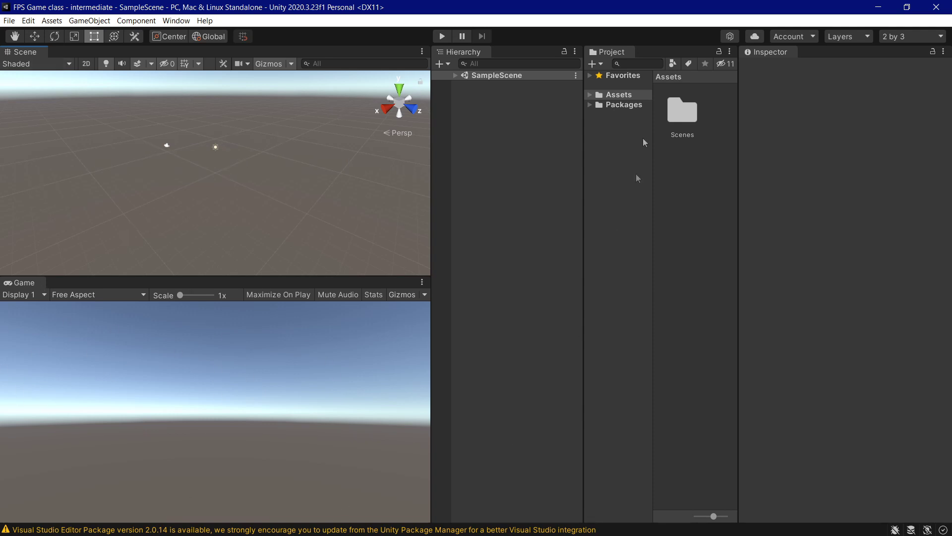
Step: Expand SampleScene and inspect the Main Camera, the Directional Light and the Scenes folder
left_click(455, 76)
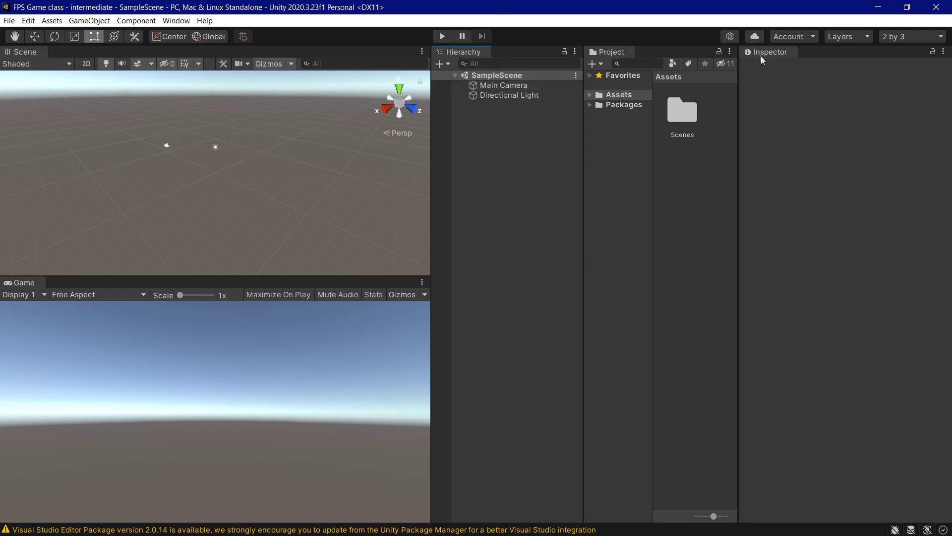
left_click(501, 85)
left_click(515, 94)
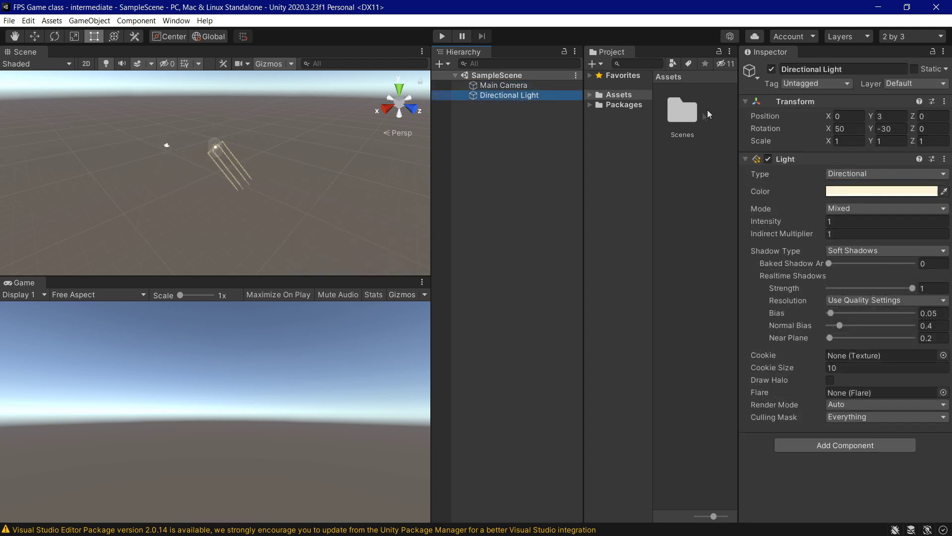
left_click(682, 112)
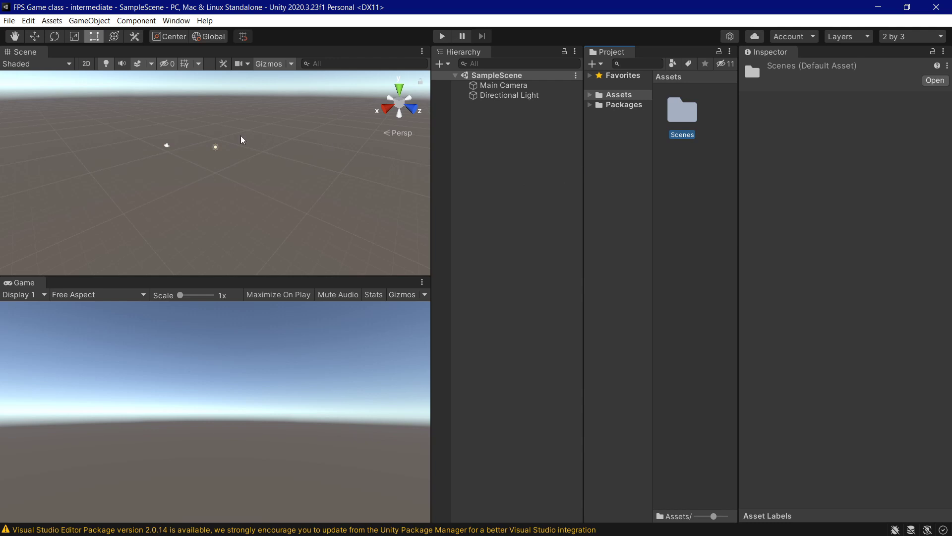
Step: Explore the Scene view by orbiting, panning and zooming, and check the 2D view mode before returning to 3D
left_click_drag(236, 223, 308, 180, "alt")
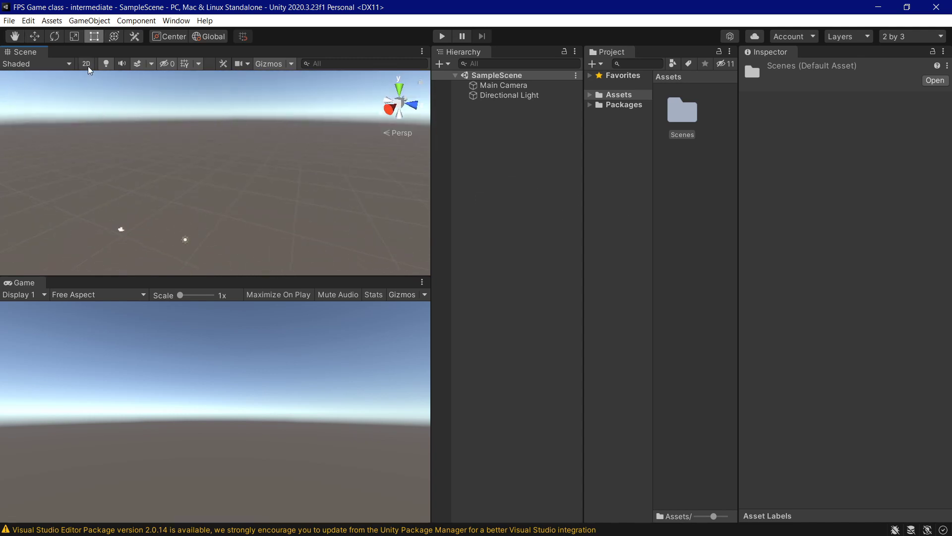
left_click(87, 65)
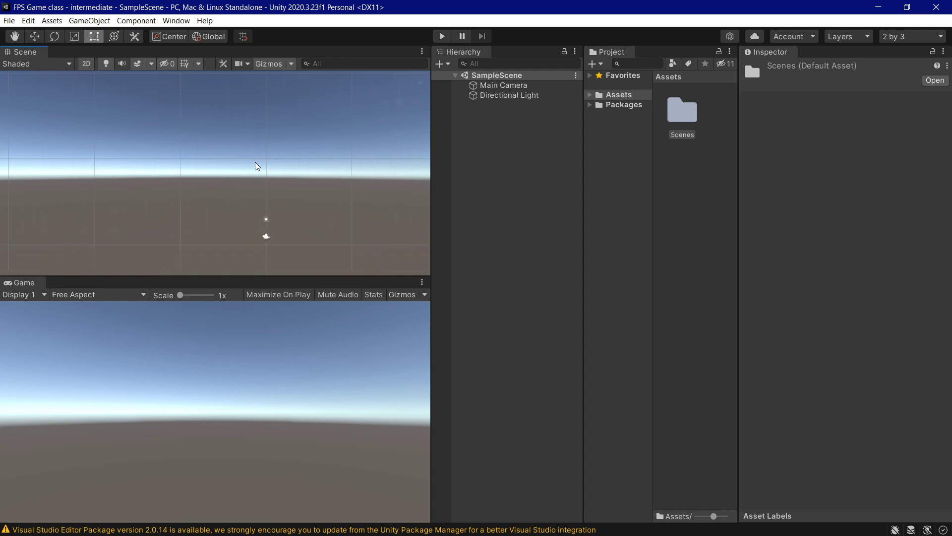
left_click(87, 63)
scroll(196, 176, "up", 3)
middle_click_drag(165, 192, 226, 159)
scroll(218, 174, "up", 3)
right_click_drag(209, 177, 316, 233)
right_click_drag(177, 204, 304, 193)
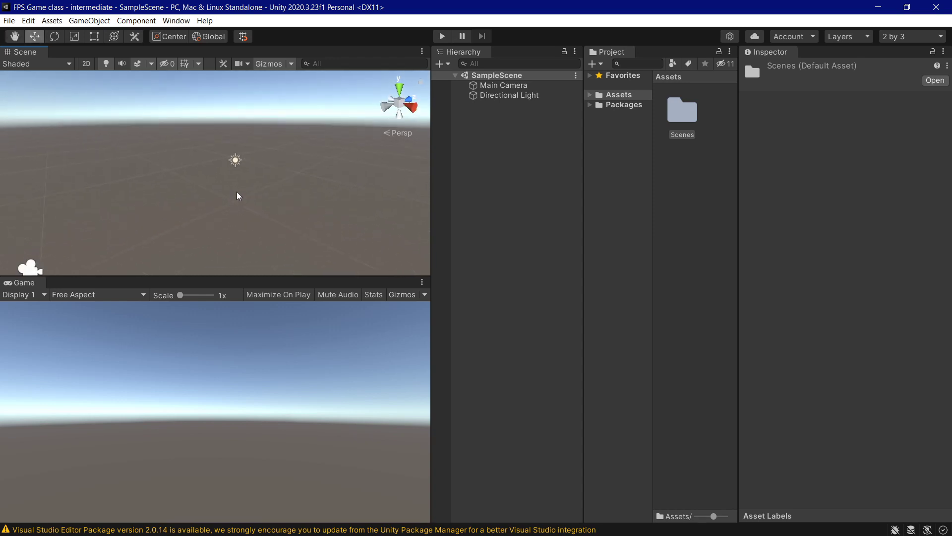
scroll(237, 195, "down", 3)
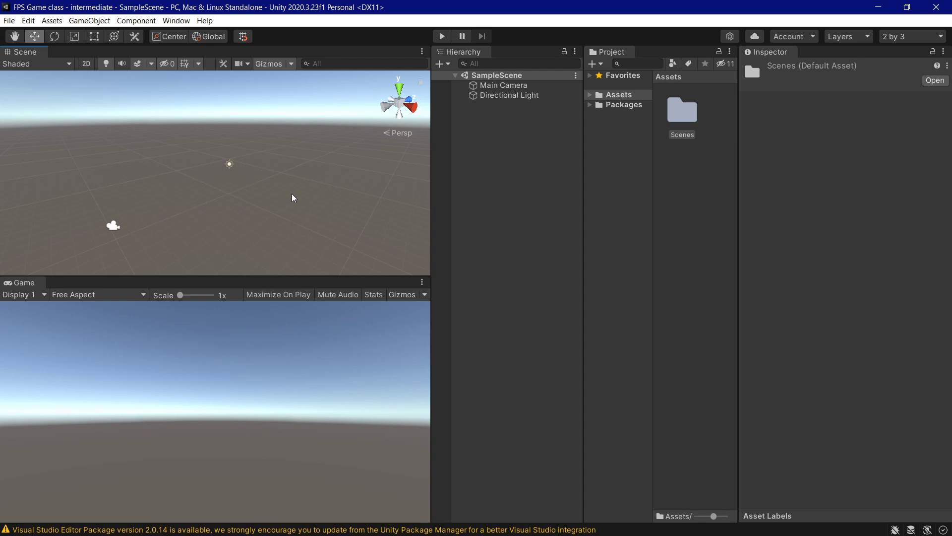
Step: Move the Directional Light back and forth along its X axis with the Move tool, then deselect it
left_click(513, 95)
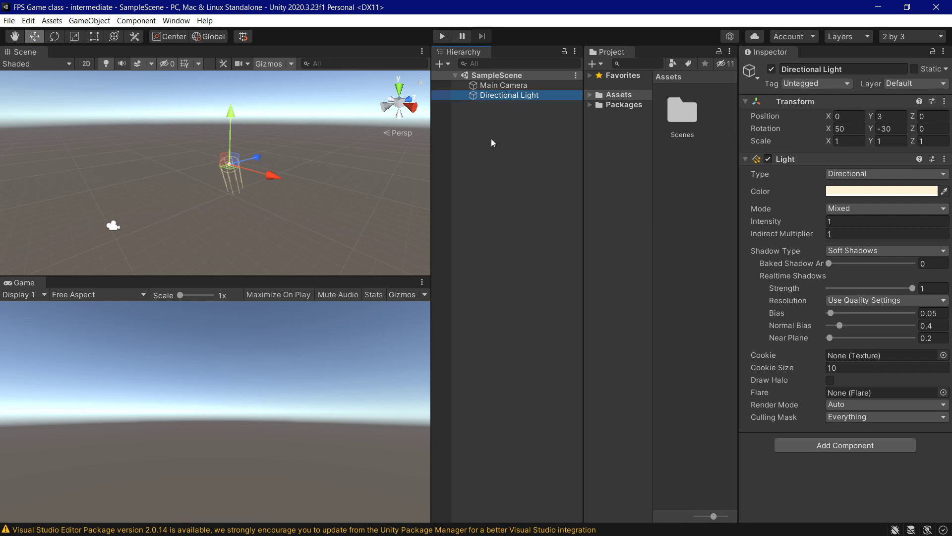
key("Up")
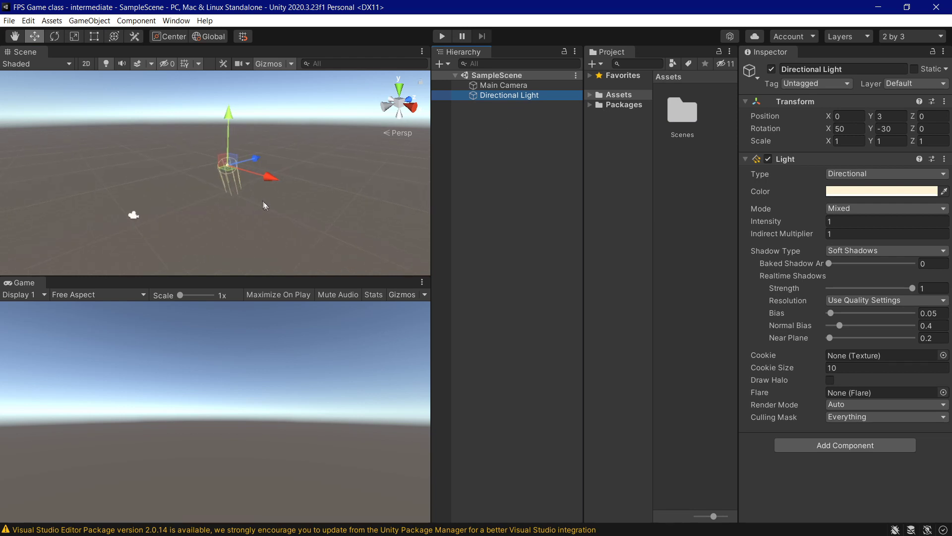
key("Down")
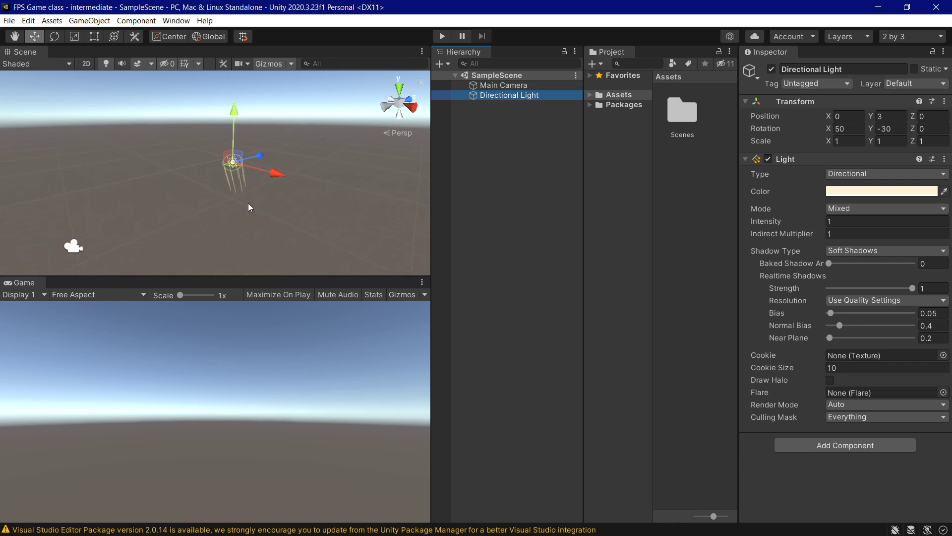
left_click(501, 131)
left_click(527, 94)
left_click_drag(282, 177, 221, 155)
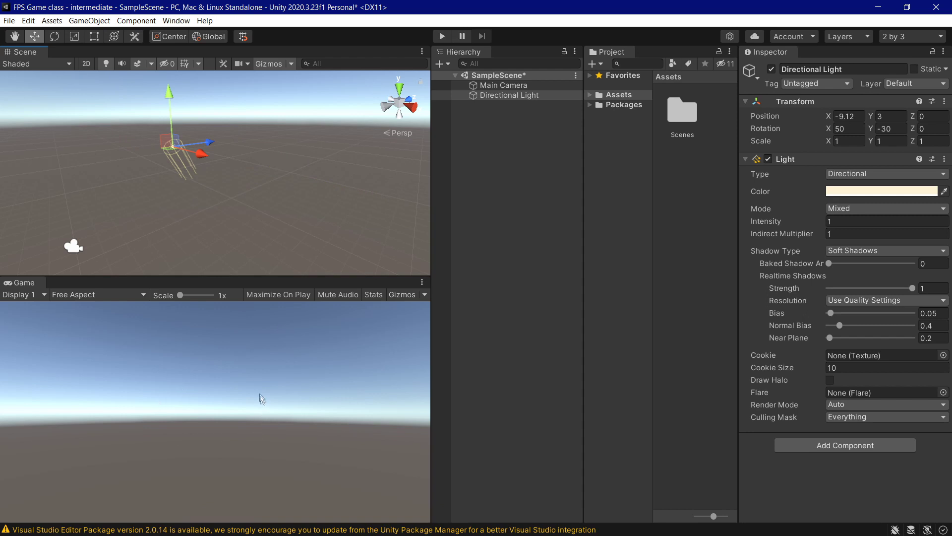
left_click_drag(200, 155, 246, 142)
left_click(554, 179)
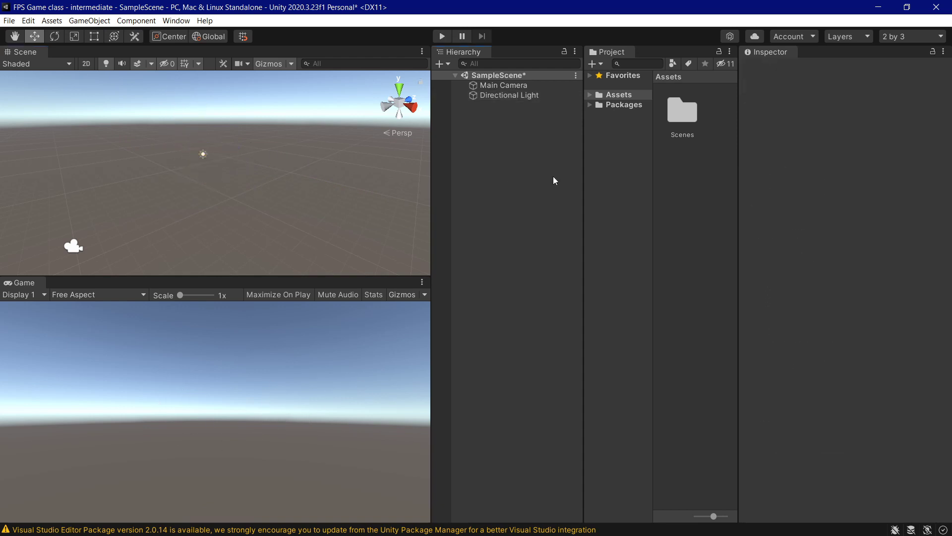
Step: Add a 3D cube to SampleScene, keeping its default name
left_click(97, 22)
mouse_move(160, 72)
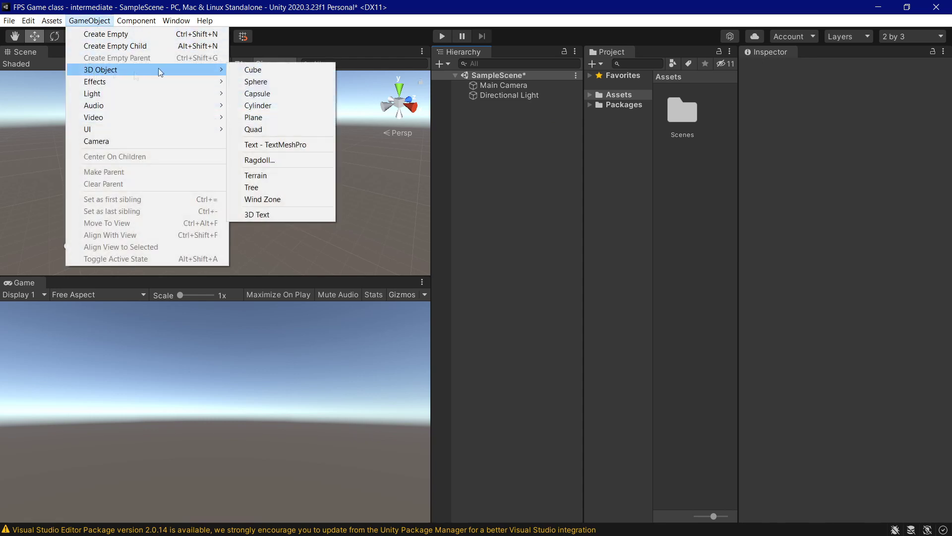
left_click(269, 70)
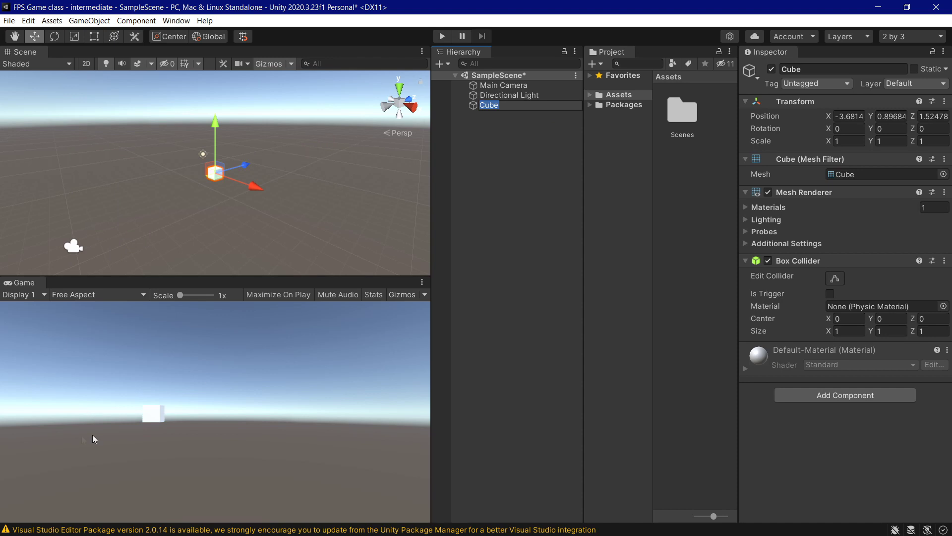
left_click(476, 168)
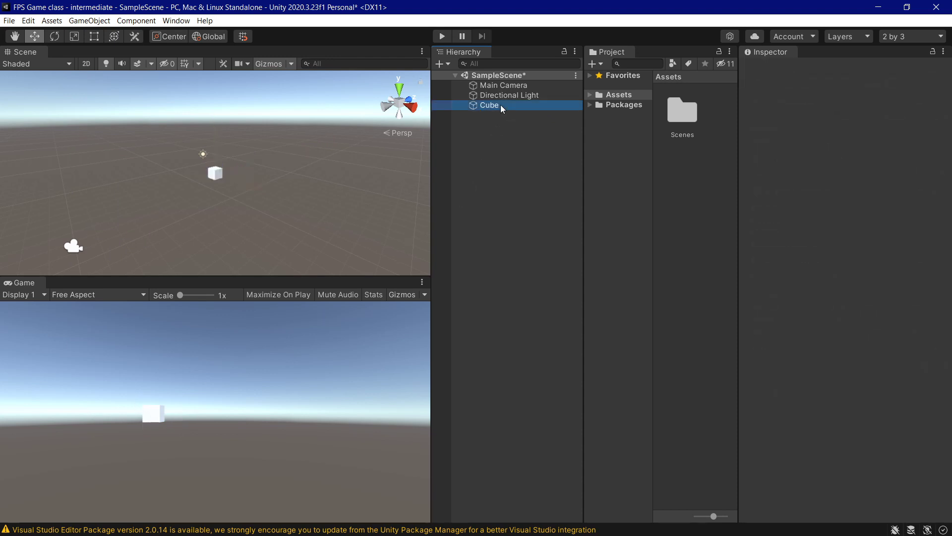
Step: Set the cube's position to X 0, Y 0, Z 0
double_click(501, 105)
left_click(853, 117)
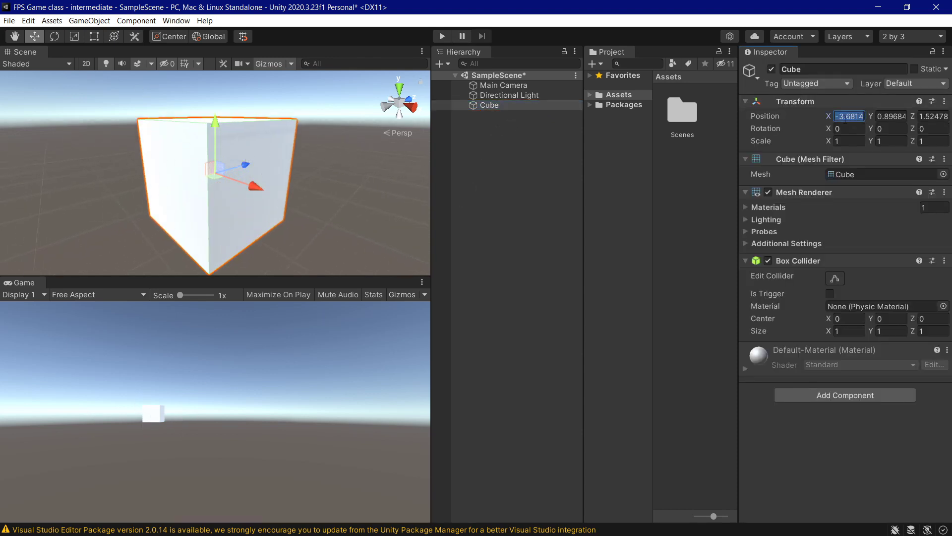
type("0")
left_click(892, 119)
type("0")
left_click(925, 118)
type("0")
Step: Move the cube freehand to about Y 0.83 and Z -4.89, then deselect it
double_click(536, 106)
scroll(415, 132, "down", 5)
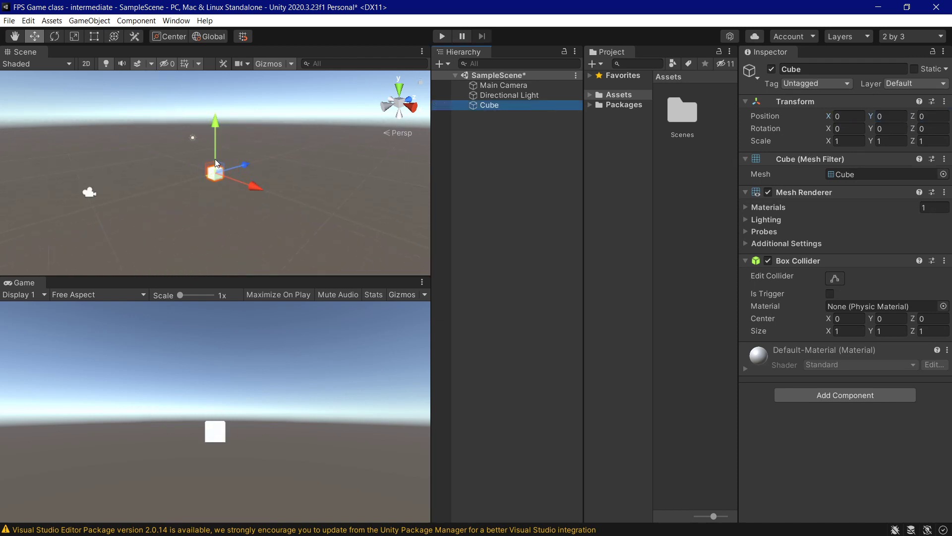
left_click_drag(248, 167, 195, 121)
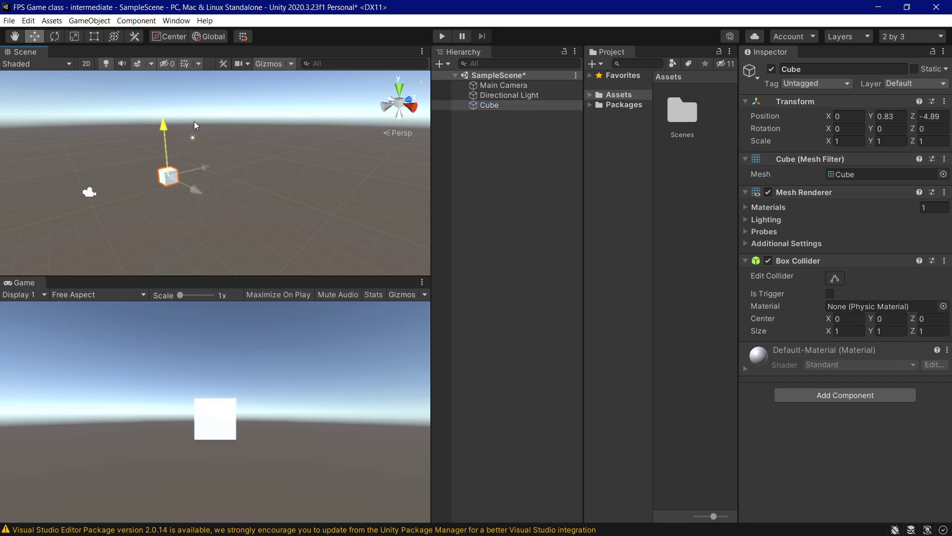
left_click(558, 148)
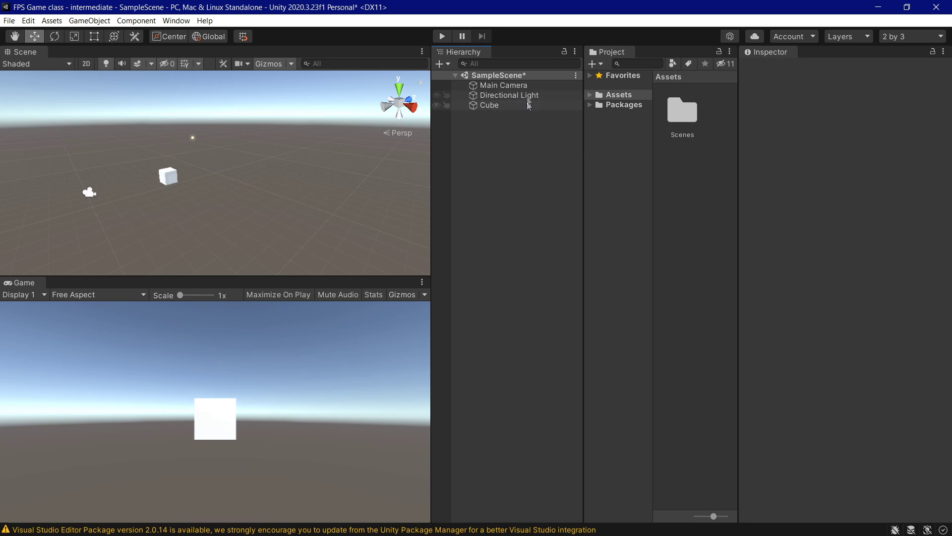
Step: Move the Directional Light along the X axis to about 2.1
left_click(509, 94)
middle_click_drag(195, 193, 246, 227)
left_click_drag(287, 180, 334, 195)
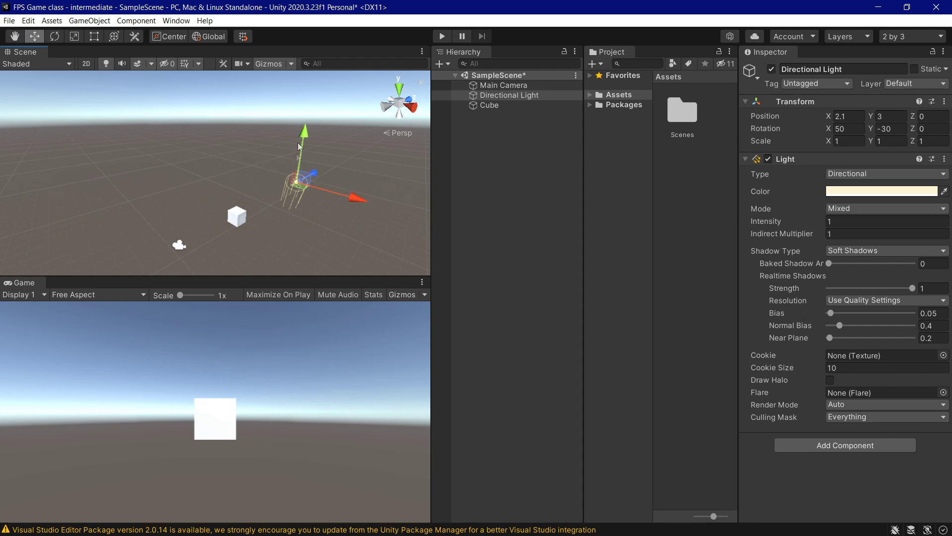
Step: Examine the Cube, Directional Light and Main Camera in turn to compare their components and properties
left_click(502, 106)
left_click(508, 95)
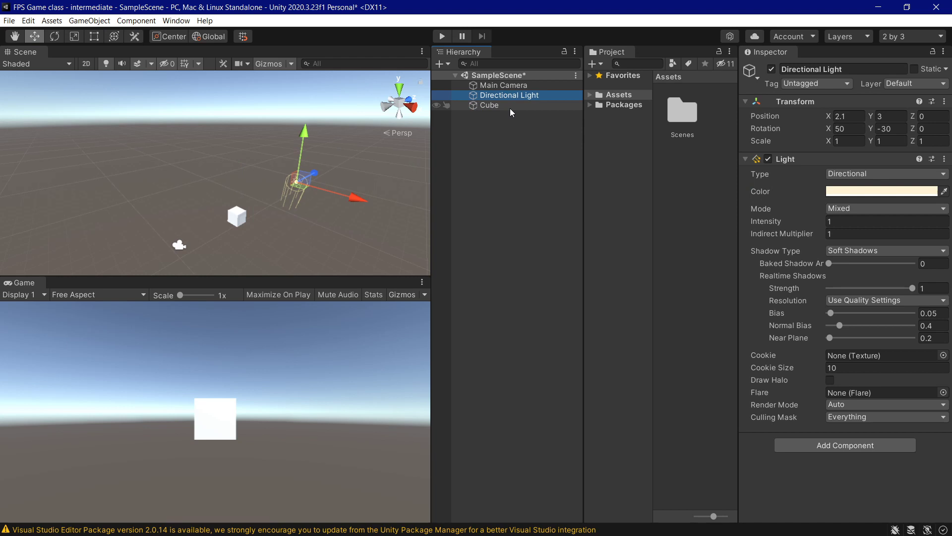
left_click(510, 104)
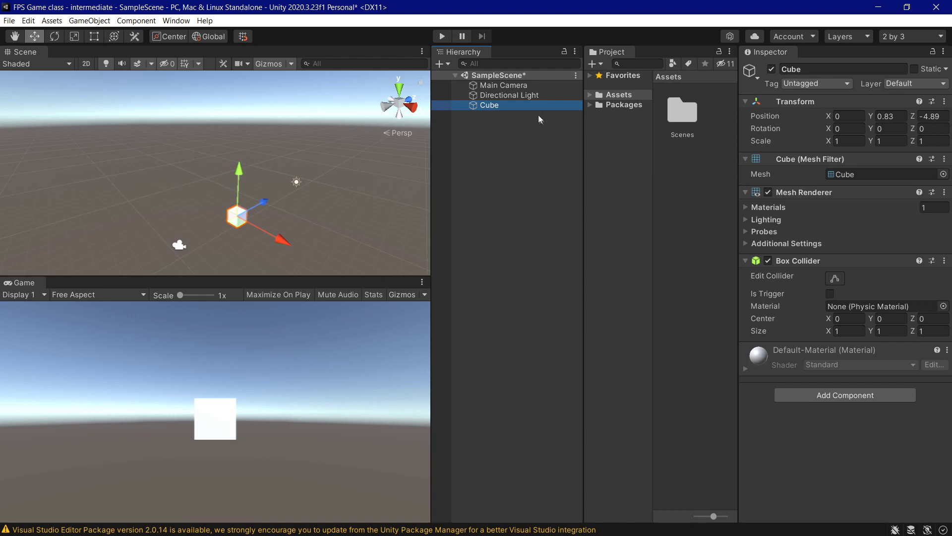
left_click(498, 119)
left_click(491, 105)
left_click(501, 95)
left_click(501, 85)
left_click(505, 106)
key("ctrl+z")
left_click(507, 104)
Step: Raise the cube along the Y axis to about 2.19 with the Move tool
middle_click_drag(366, 167, 189, 232)
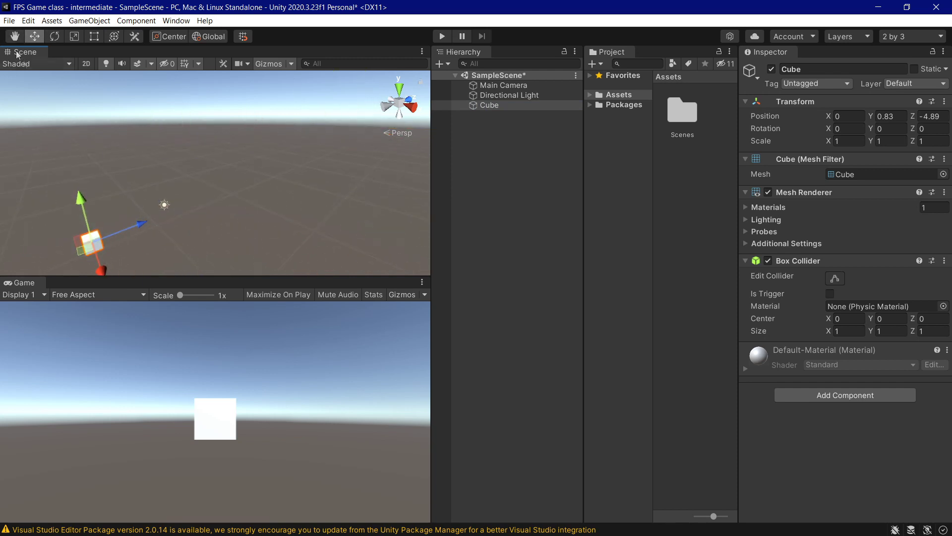
middle_click_drag(90, 156, 219, 119)
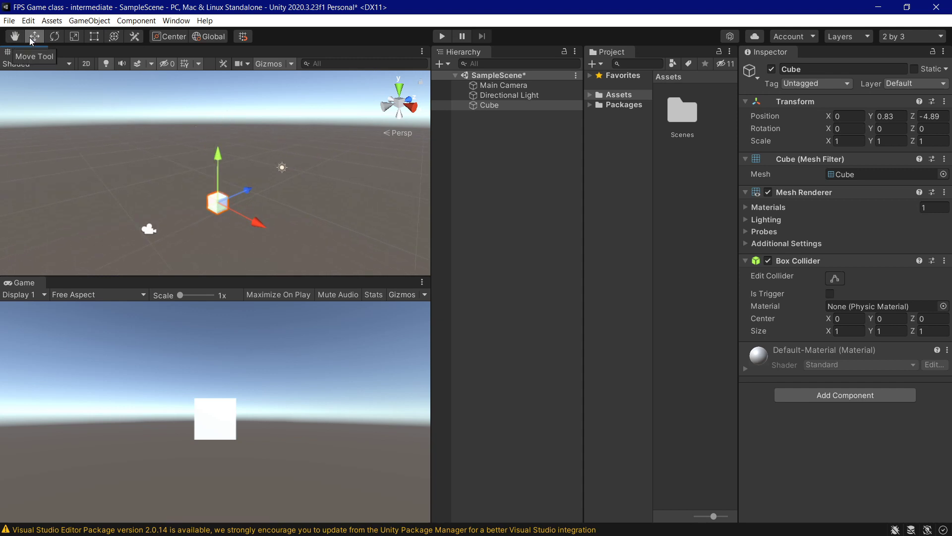
scroll(258, 221, "up", 4)
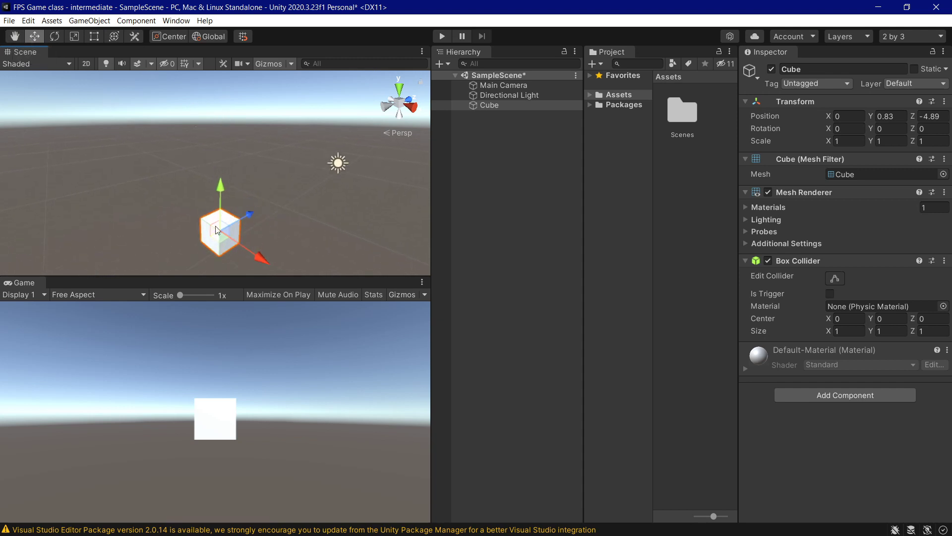
mouse_move(219, 189)
left_mouse_down()
mouse_move(225, 171)
mouse_move(228, 187)
left_mouse_up()
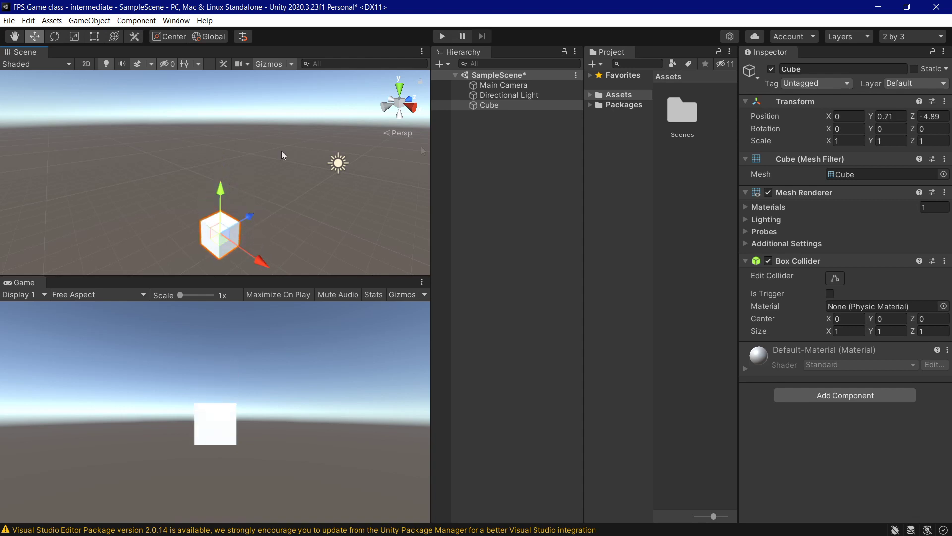
left_click_drag(219, 197, 239, 165)
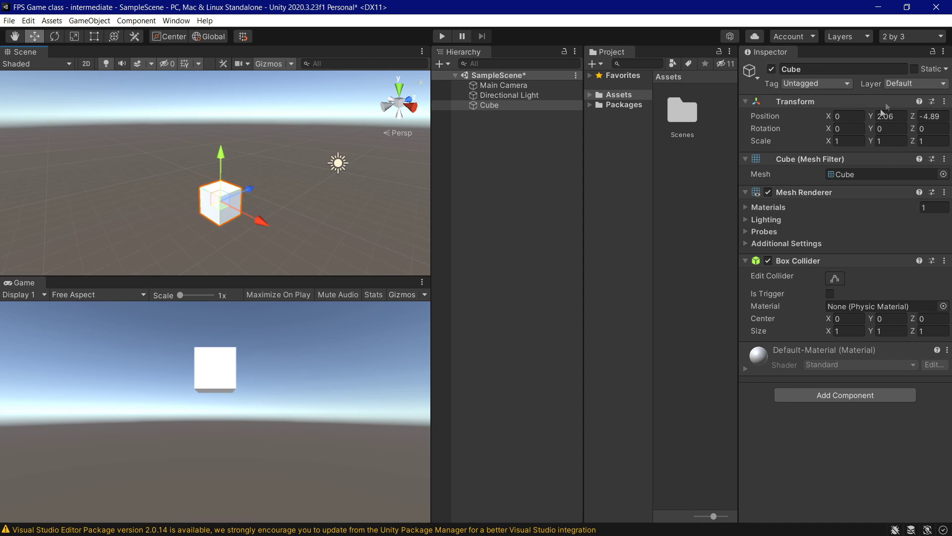
mouse_move(220, 157)
left_mouse_down()
mouse_move(221, 126)
mouse_move(222, 165)
mouse_move(221, 153)
left_mouse_up()
Step: Reposition the cube along all three axes to about X -0.19, Y 1.17, Z -4.68
mouse_move(262, 219)
left_mouse_down()
mouse_move(289, 231)
mouse_move(219, 218)
mouse_move(278, 236)
mouse_move(316, 209)
mouse_move(245, 227)
mouse_move(312, 255)
mouse_move(269, 220)
left_mouse_up()
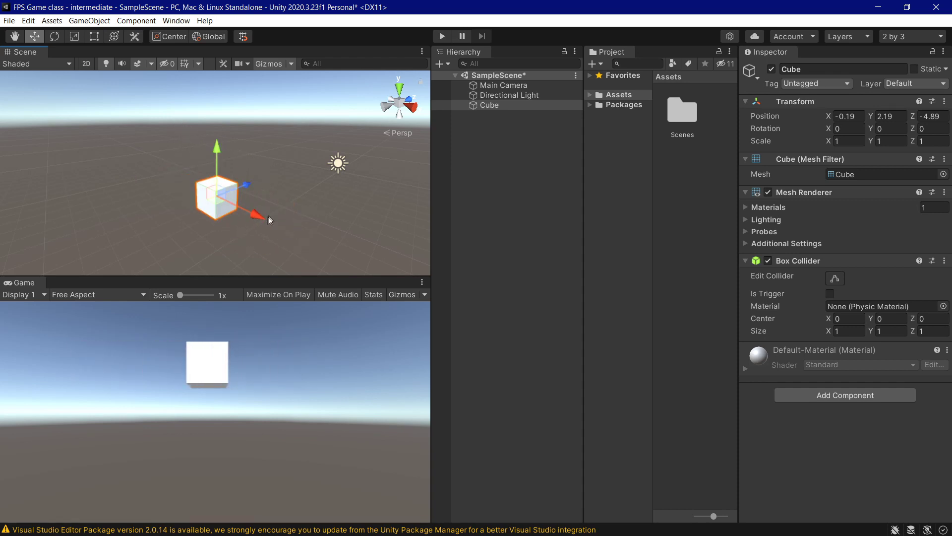
left_click_drag(249, 188, 232, 173)
left_click_drag(195, 145, 251, 207)
scroll(254, 204, "up", 4)
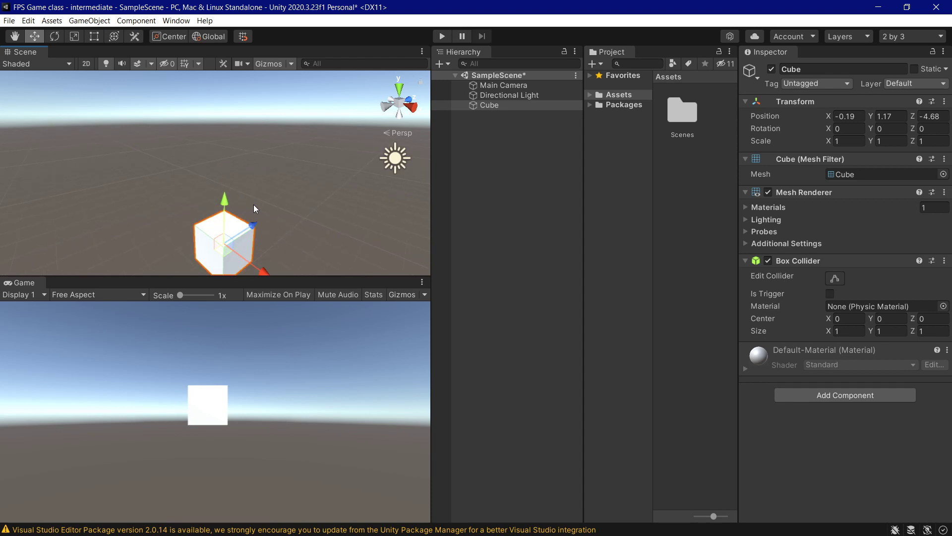
Step: Examine the cube from several angles and distances in the Scene view
left_click_drag(313, 243, 350, 298, "alt")
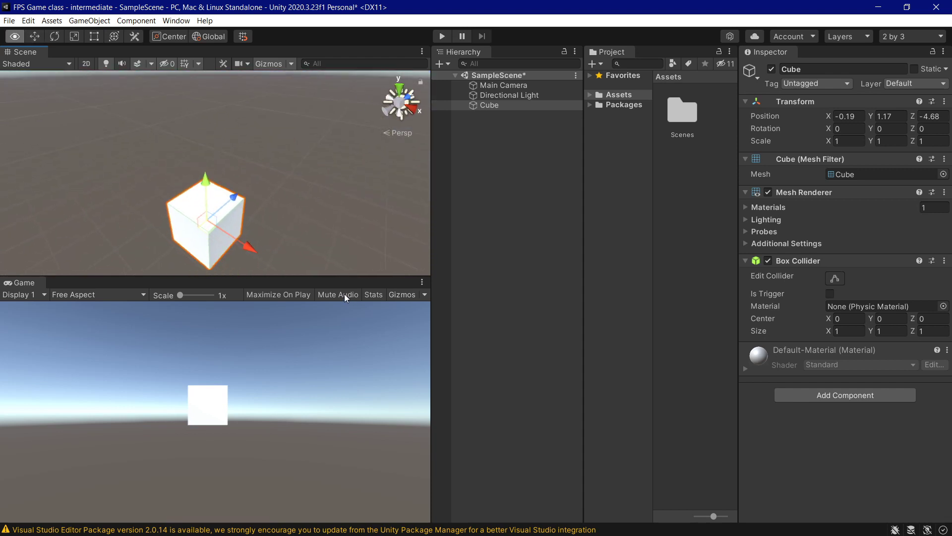
left_click_drag(310, 242, 298, 233, "alt")
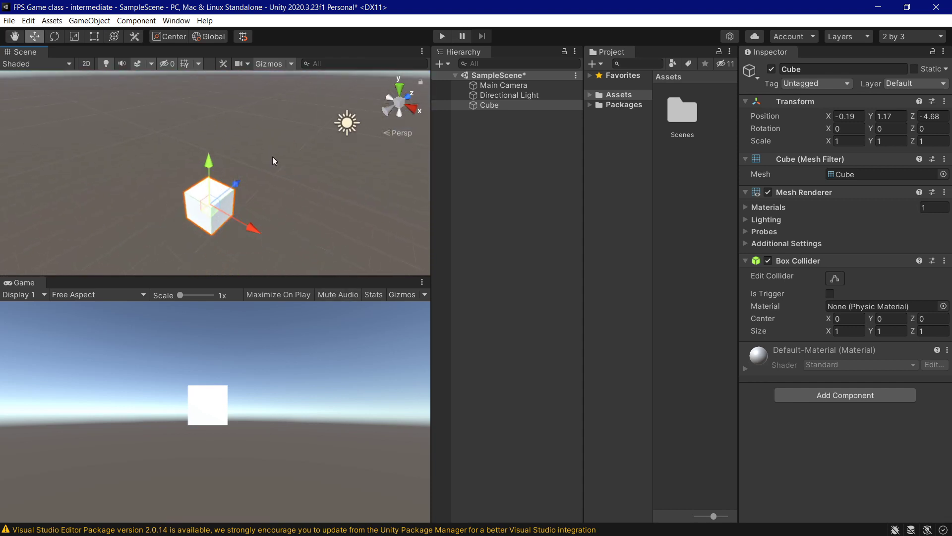
middle_click_drag(271, 206, 246, 203)
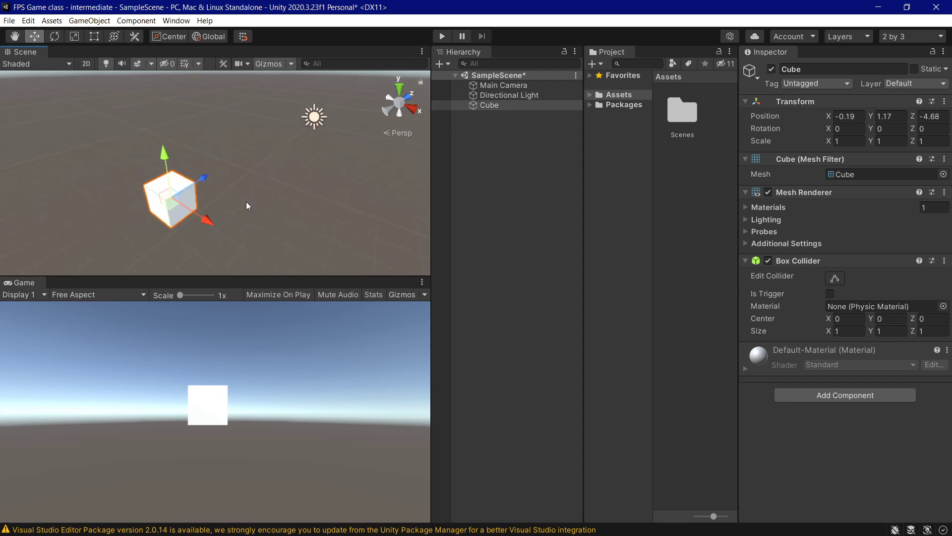
right_click_drag(246, 201, 310, 182)
scroll(311, 183, "down", 5)
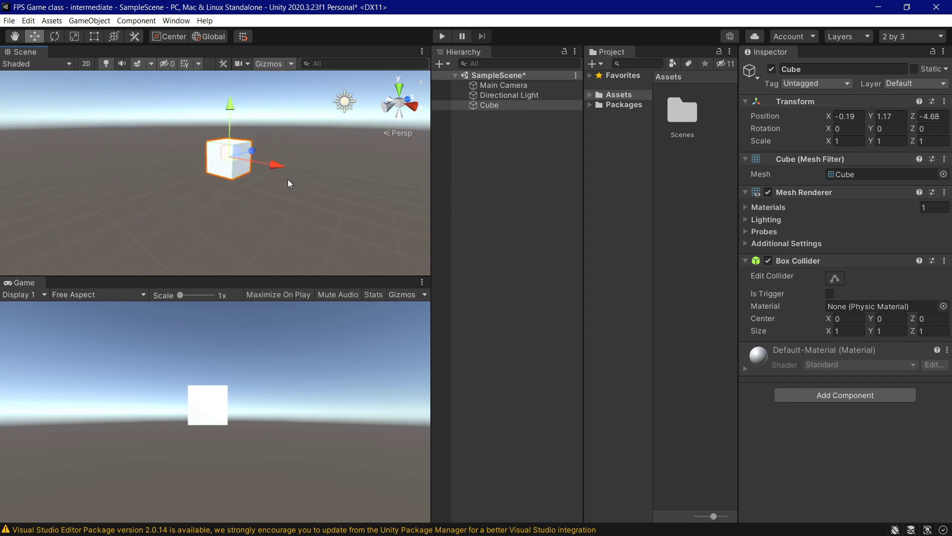
scroll(239, 176, "up", 3)
scroll(257, 165, "down", 2)
middle_click_drag(255, 159, 252, 191)
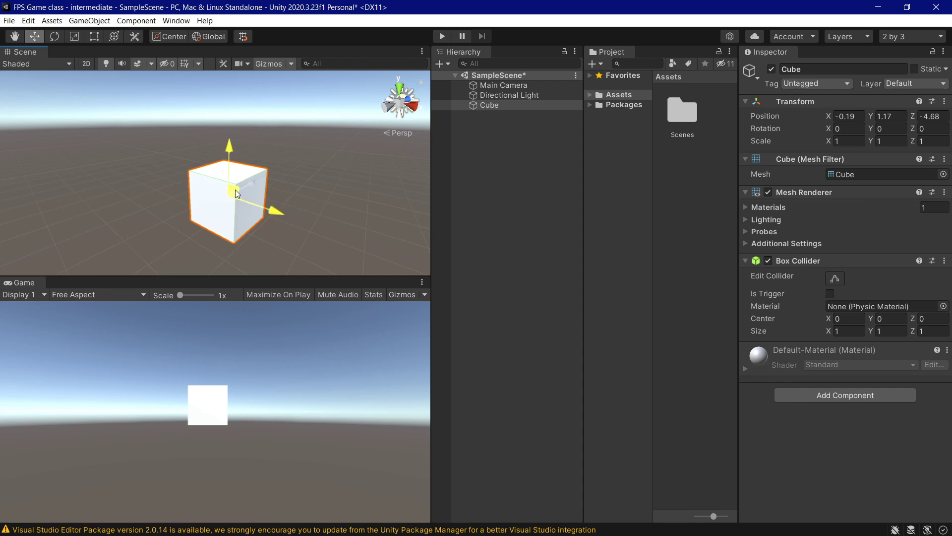
Step: Reposition the cube with the Move tool to about X 0.263, Y 1.536, Z -5.245
left_click_drag(236, 192, 240, 168)
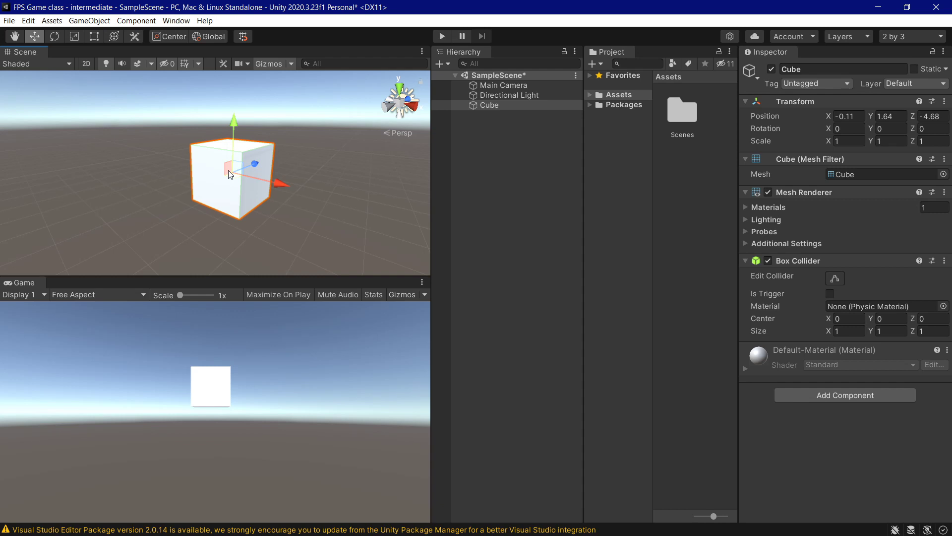
mouse_move(229, 173)
left_mouse_down()
mouse_move(183, 149)
mouse_move(263, 158)
mouse_move(225, 228)
mouse_move(159, 159)
mouse_move(230, 182)
left_mouse_up()
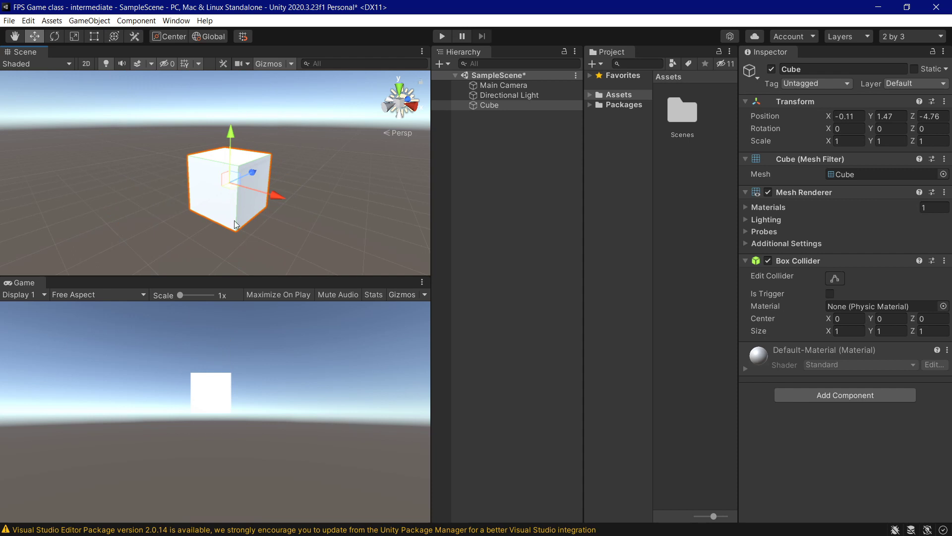
scroll(234, 220, "up", 2)
scroll(249, 215, "down", 4)
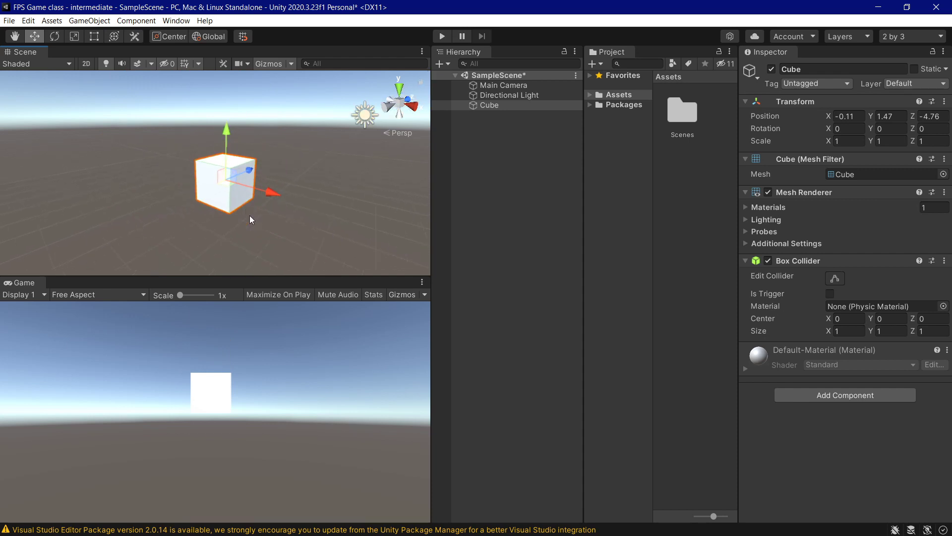
scroll(249, 215, "down", 2)
scroll(249, 215, "up", 5)
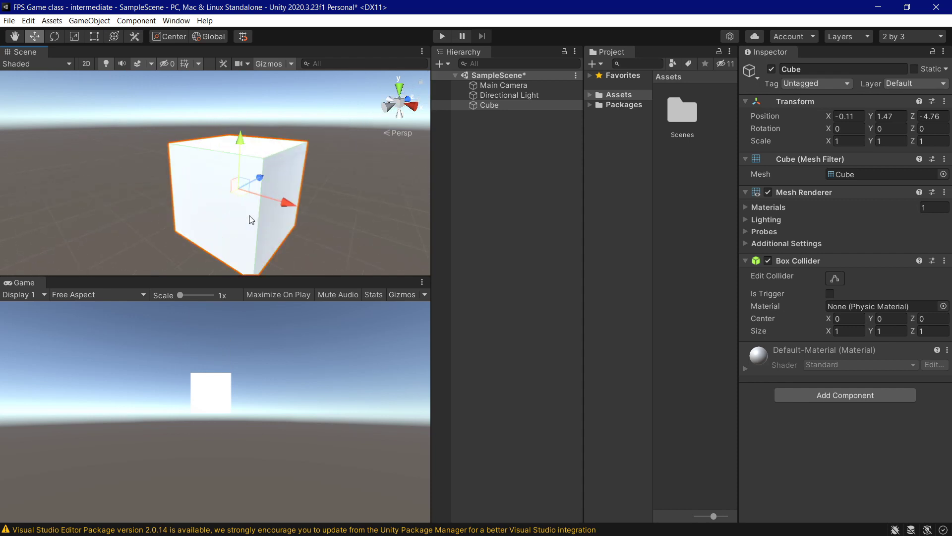
mouse_move(237, 193)
left_mouse_down()
mouse_move(291, 204)
mouse_move(235, 181)
mouse_move(255, 229)
mouse_move(213, 201)
mouse_move(276, 177)
mouse_move(239, 199)
left_mouse_up()
left_click_drag(239, 161, 238, 195)
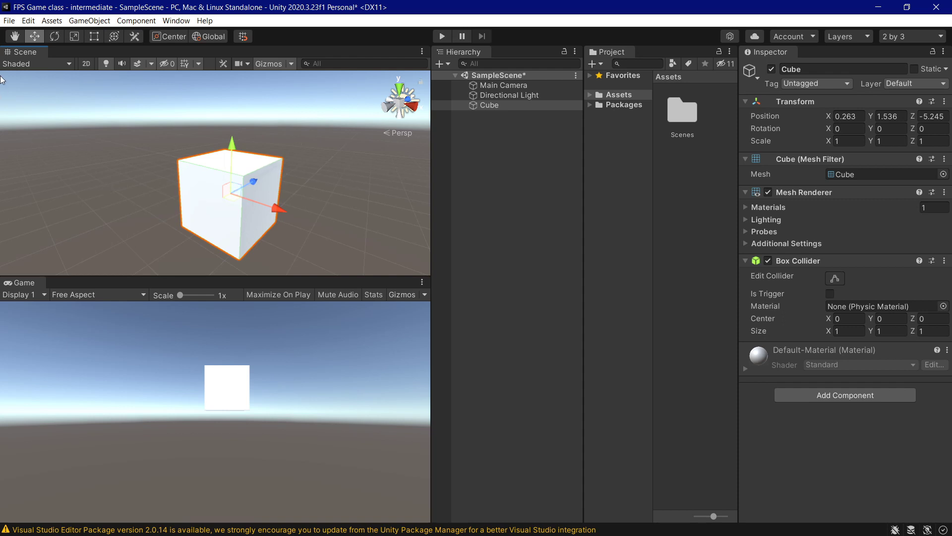
Step: Try a free rotation of the cube with the Rotate tool and reset its X, Y and Z rotation to 0
left_click(55, 37)
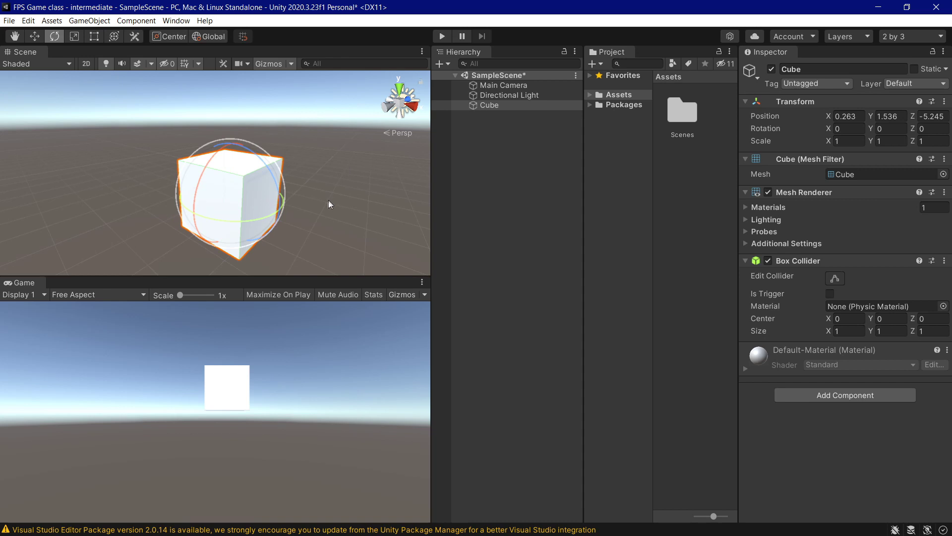
left_click_drag(201, 195, 323, 226)
left_click(848, 129)
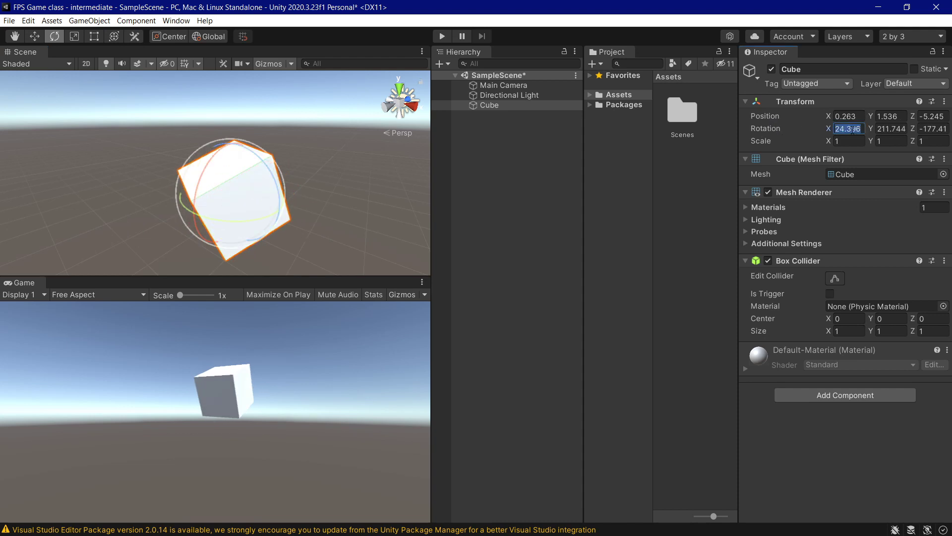
type("0")
left_click(880, 129)
type("0")
left_click(927, 128)
type("0")
left_click(349, 206)
left_click(243, 197)
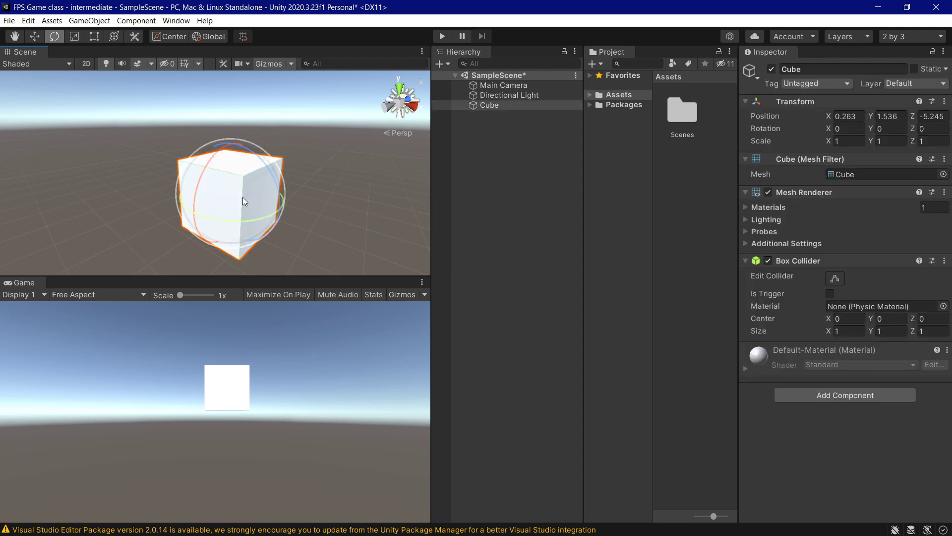
Step: Scale the cube with the Scale tool to about X 1.366, Y 0.798, Z 0.709
key("r")
left_click_drag(232, 144, 270, 206)
left_click(290, 216)
left_click(263, 196)
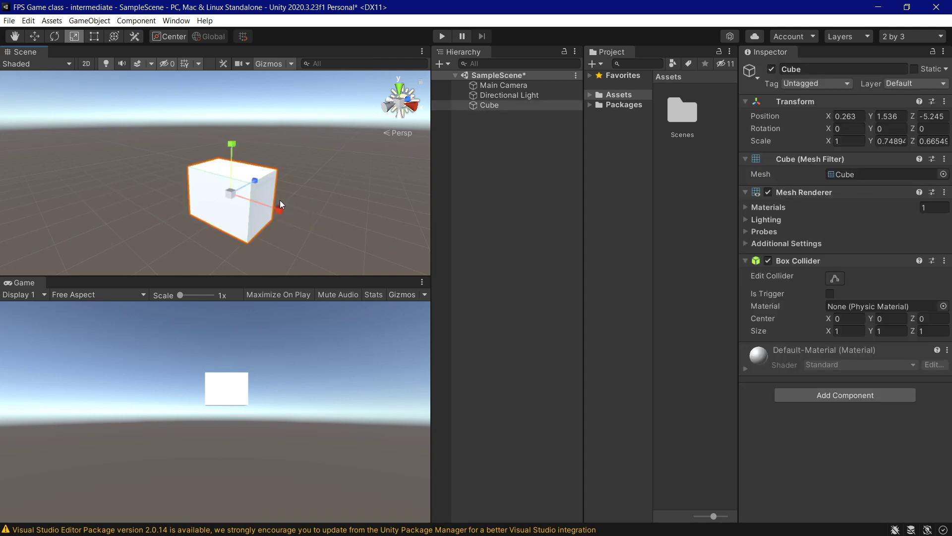
left_click_drag(278, 211, 289, 211)
mouse_move(230, 194)
left_mouse_down()
mouse_move(266, 181)
mouse_move(219, 198)
mouse_move(236, 189)
left_mouse_up()
Step: Set the cube's scale to 1 on the X, Y and Z axes
left_click(858, 142)
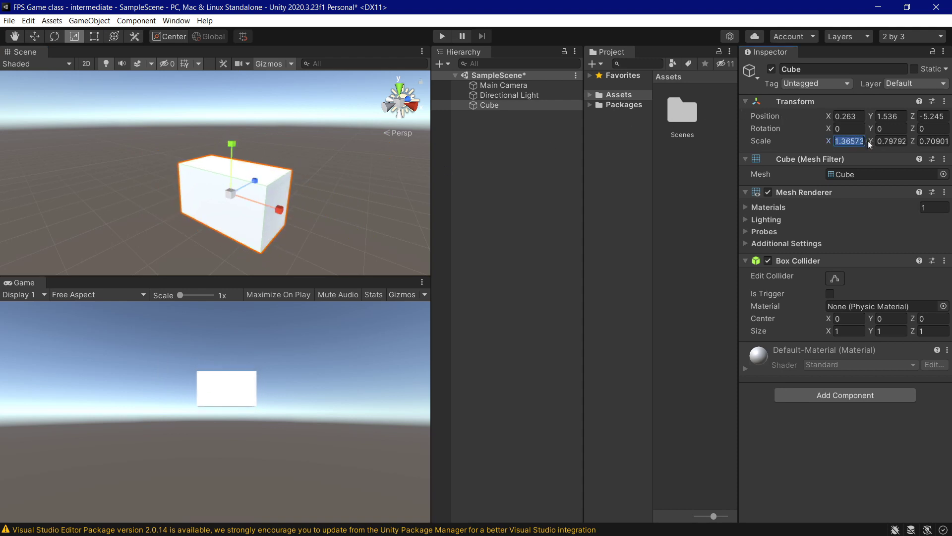
type("1")
key("Tab")
type("1")
key("Tab")
type("1")
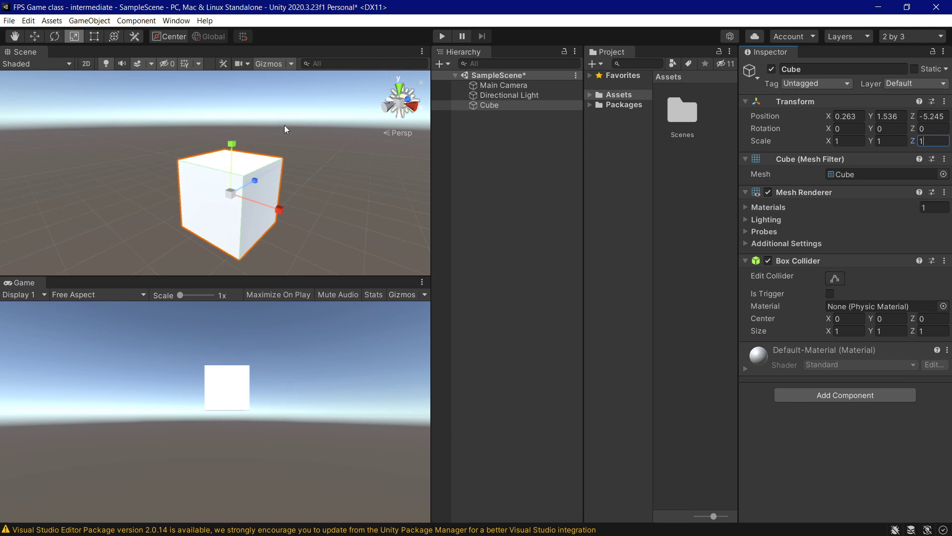
type("t")
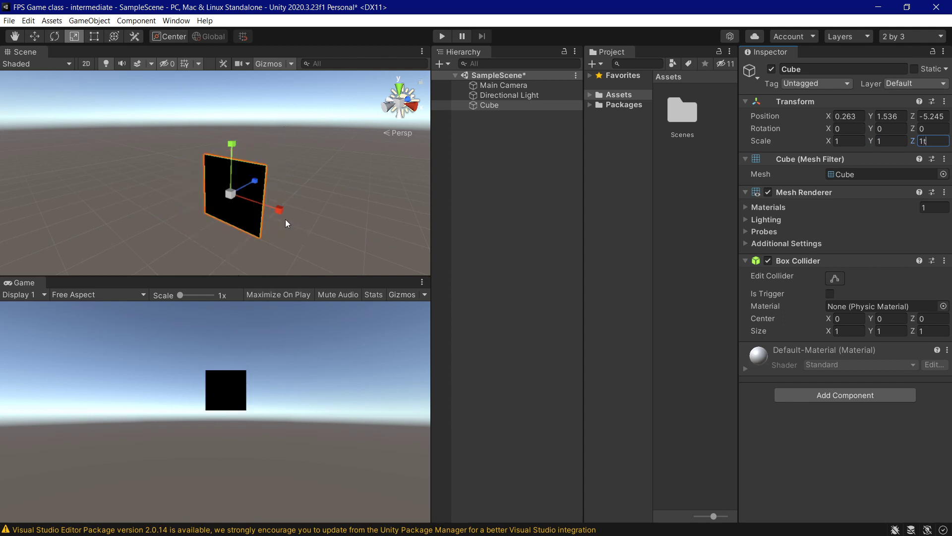
left_click(270, 181)
key("w")
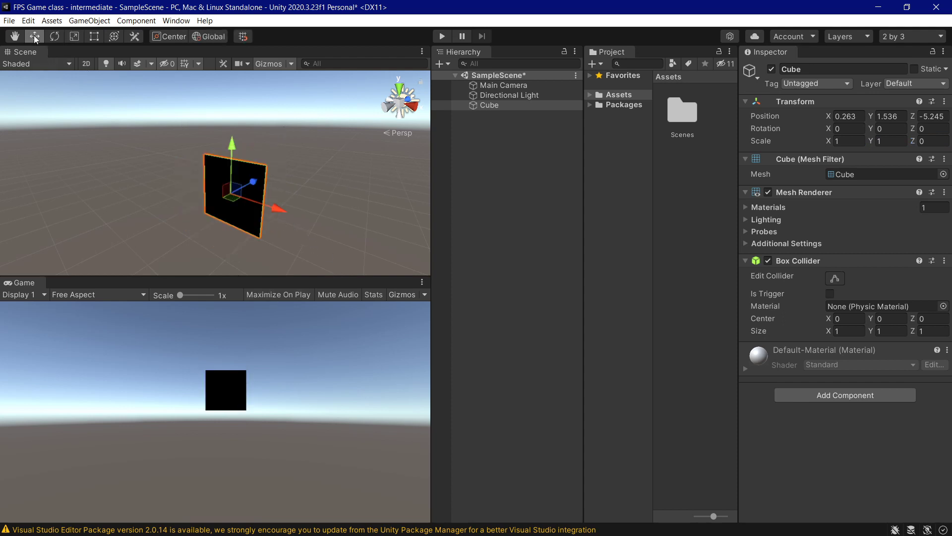
left_click(939, 141)
type("1")
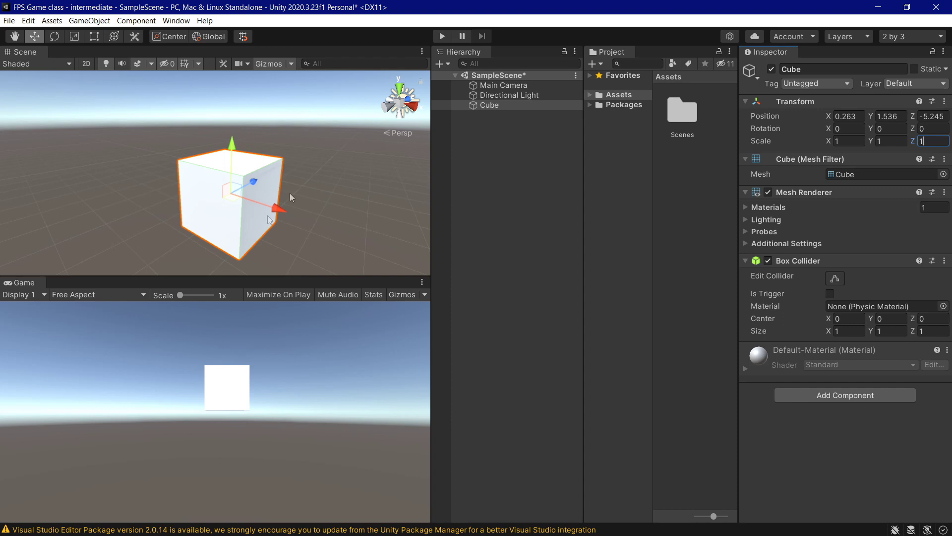
type("e")
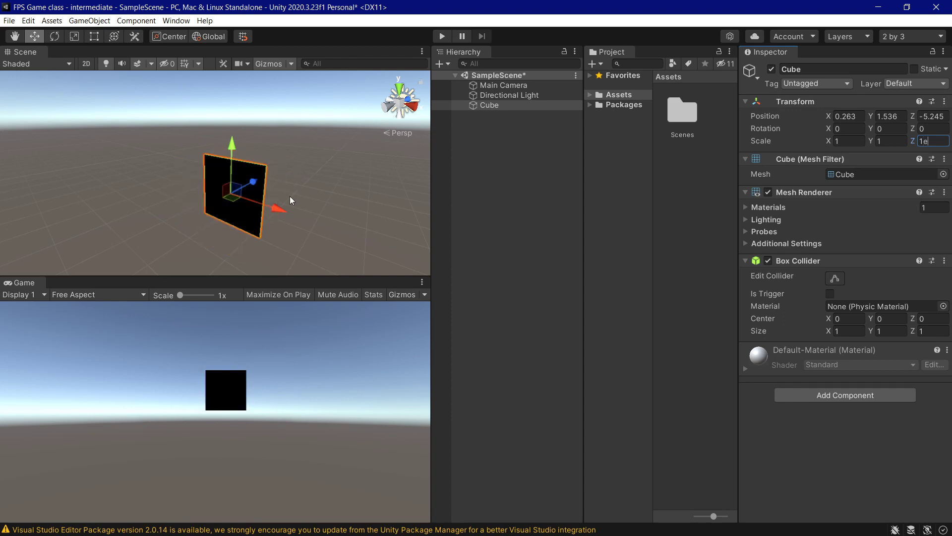
key("BackSpace")
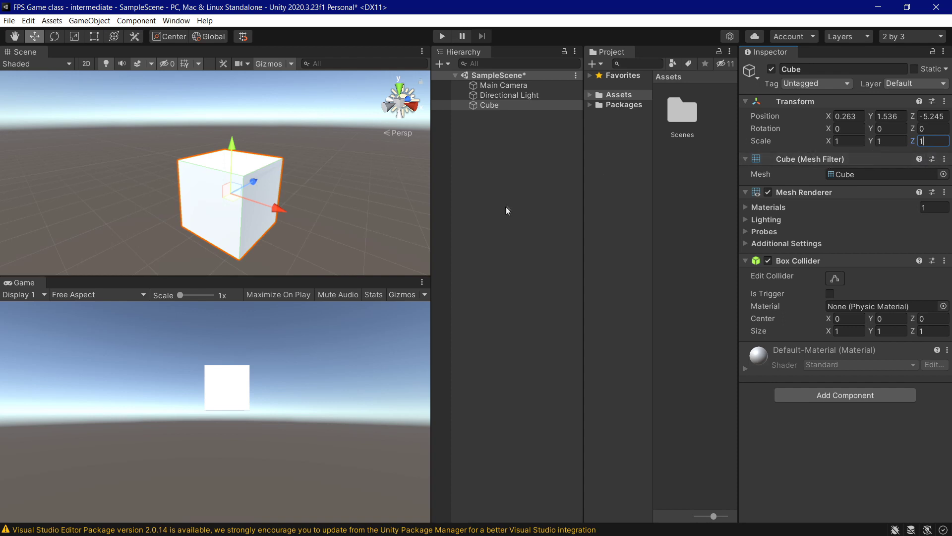
Step: Reselect the cube and view its Rotate and Scale handles in turn
left_click(505, 206)
left_click(487, 106)
key("e")
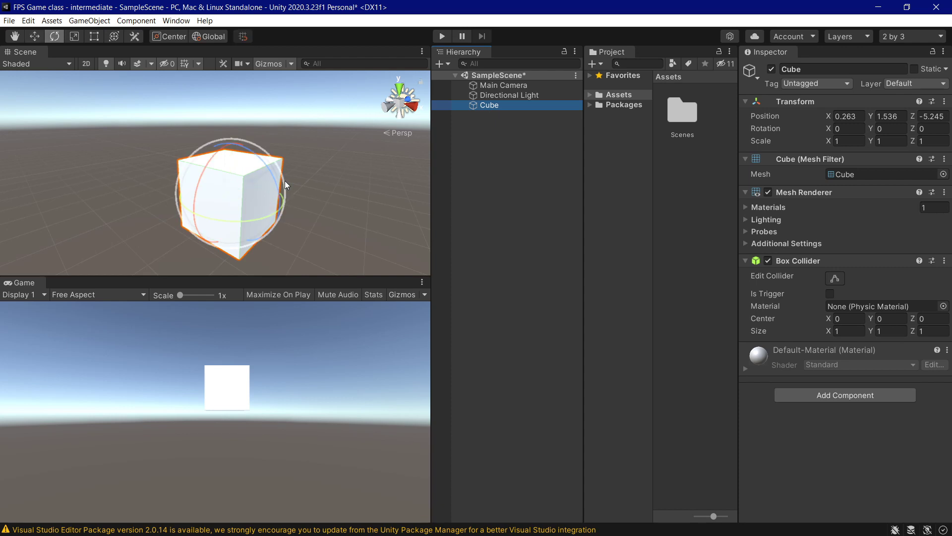
key("r")
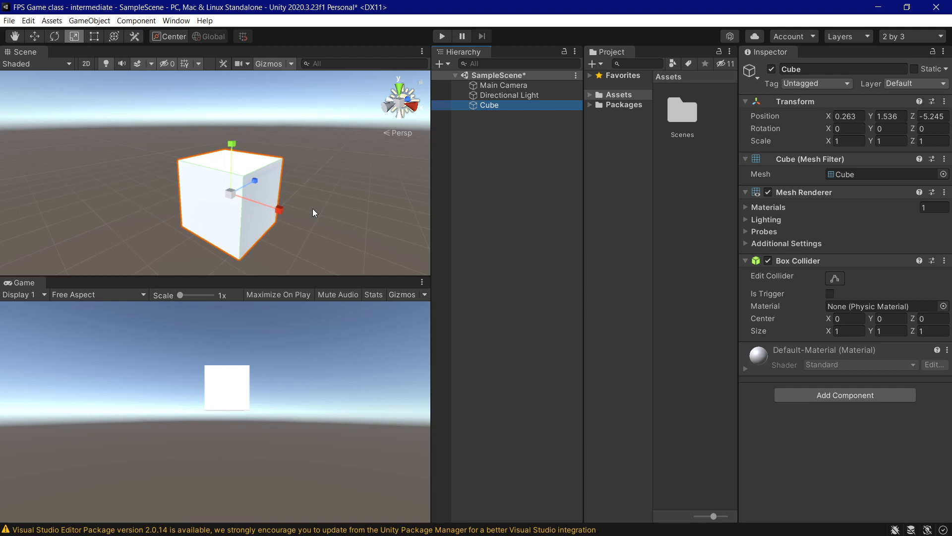
Step: Resize the cube with the Rect tool to an X scale of about 0.957 and undo the height change
key("t")
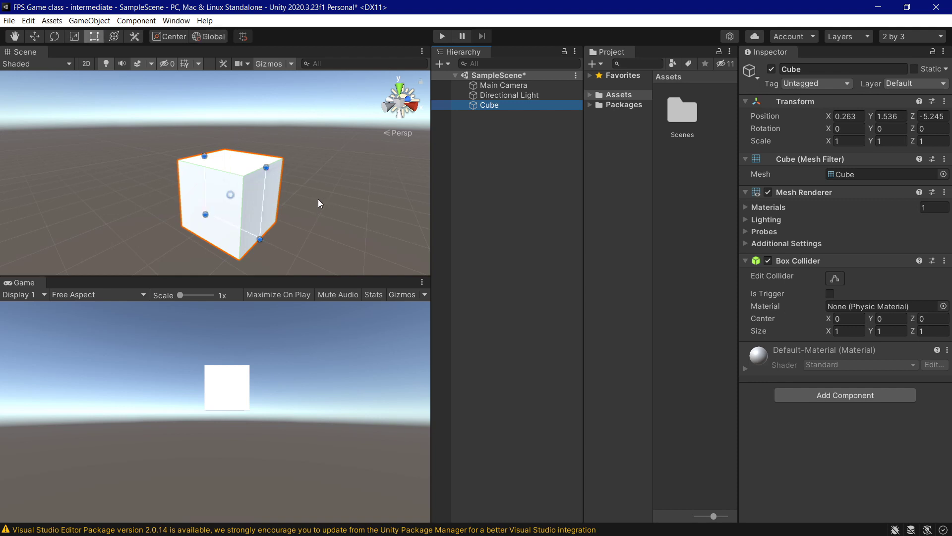
left_click_drag(263, 189, 260, 201)
left_click_drag(234, 161, 234, 144)
mouse_move(297, 192)
left_mouse_down("alt")
mouse_move(208, 219)
mouse_move(309, 202)
left_mouse_up("alt")
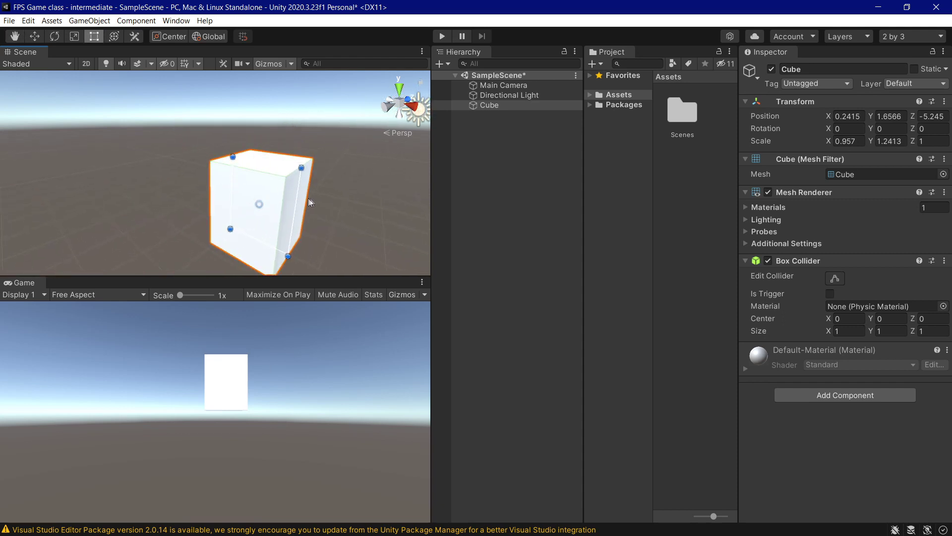
key("ctrl+z")
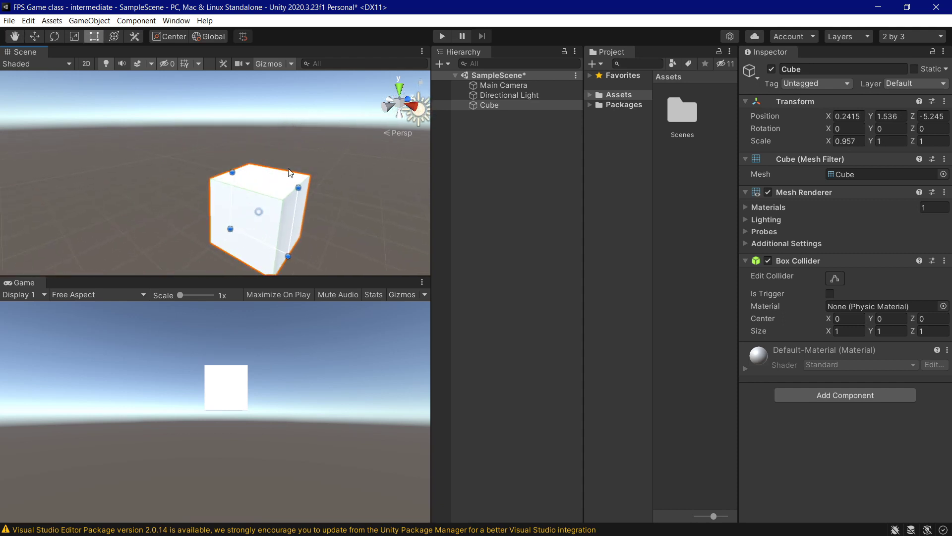
Step: Try moving, rotating and scaling the cube with the combined Transform tool, and undo all of these changes
key("y")
left_click_drag(305, 177, 338, 175, "alt")
left_click_drag(222, 133, 296, 198)
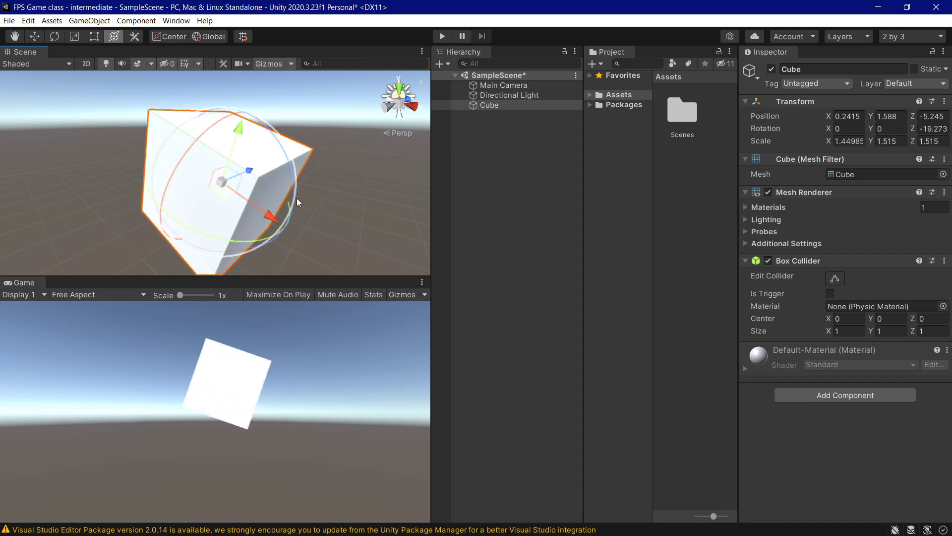
key("ctrl+z")
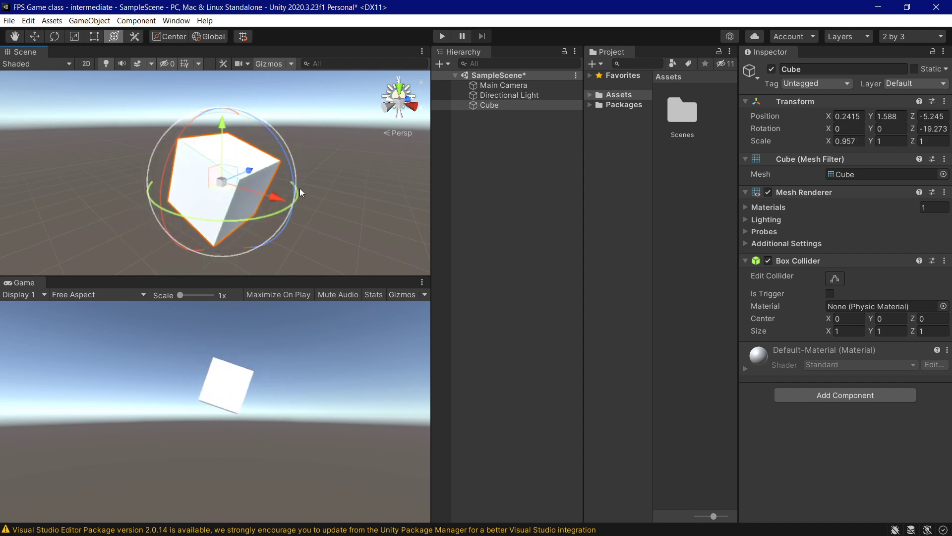
key("ctrl+z")
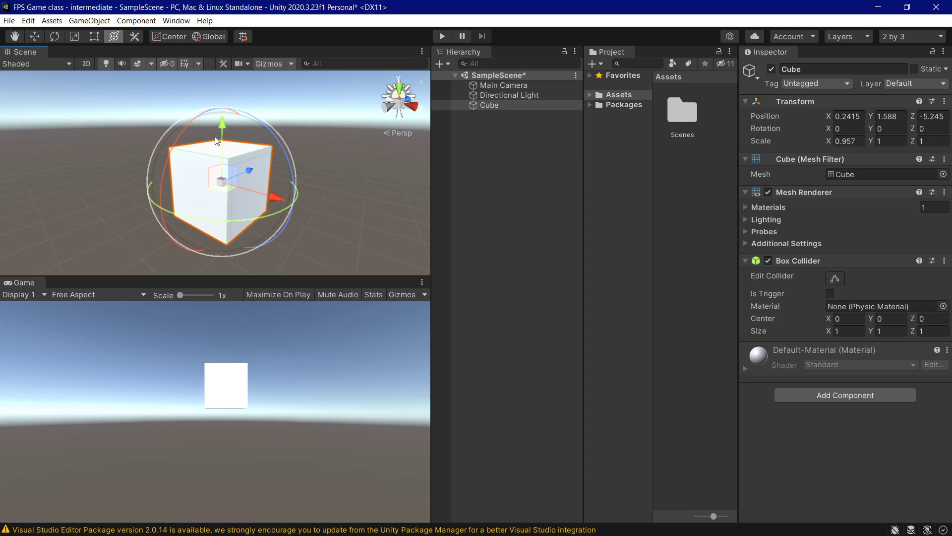
key("ctrl+z")
Step: Set the cube's X scale to 1 and return to the Move tool
left_click(842, 141)
type("1")
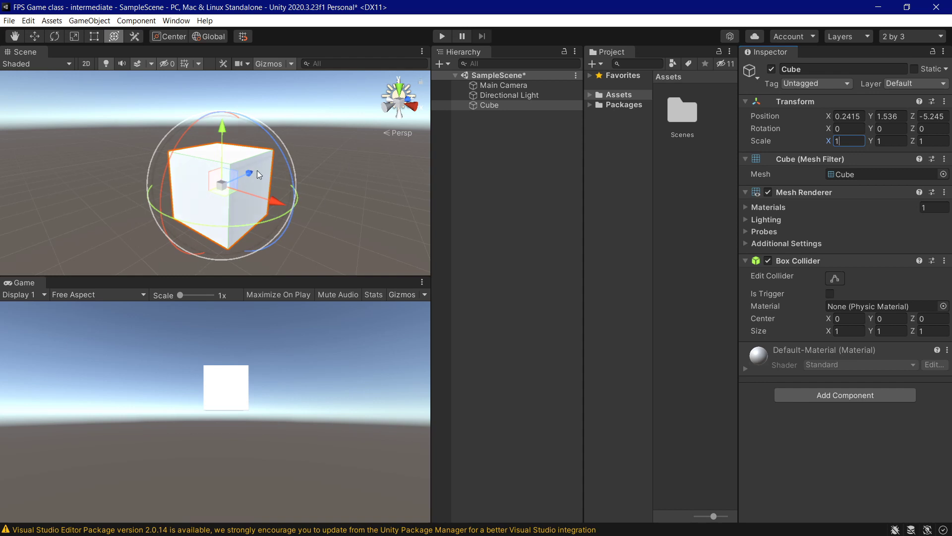
left_click(39, 37)
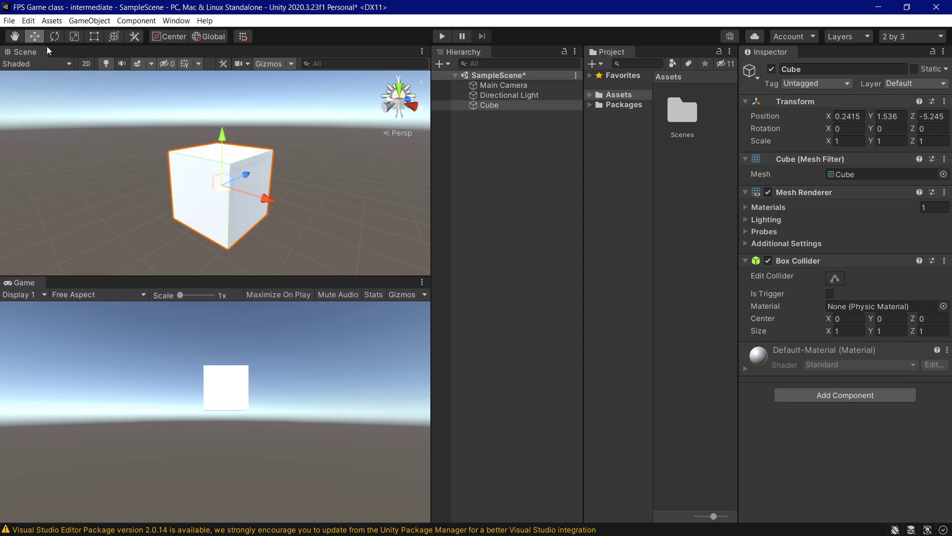
Step: Review the Rotate, Scale and Rect tools on the cube, ending with the Move tool active
left_click(58, 38)
left_click(94, 37)
left_click(74, 36)
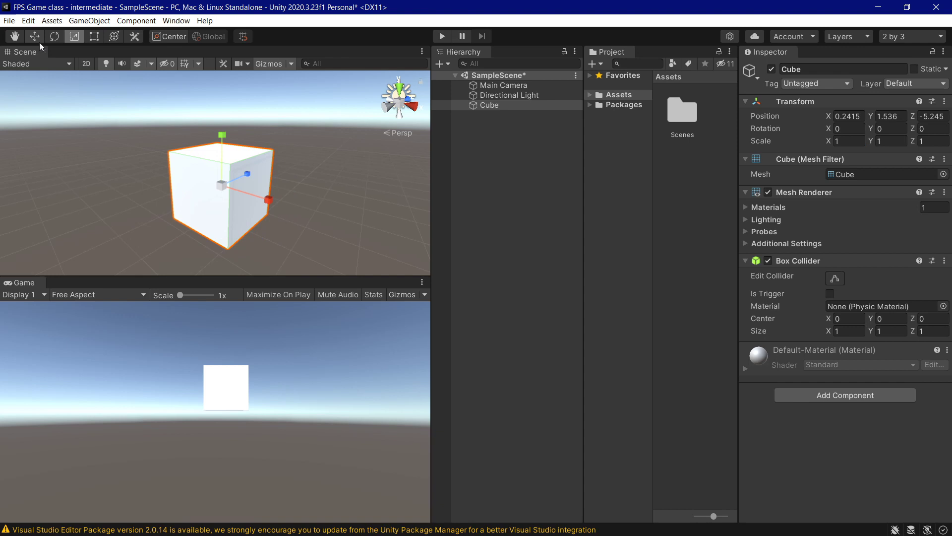
left_click(55, 36)
left_click(93, 36)
key("w")
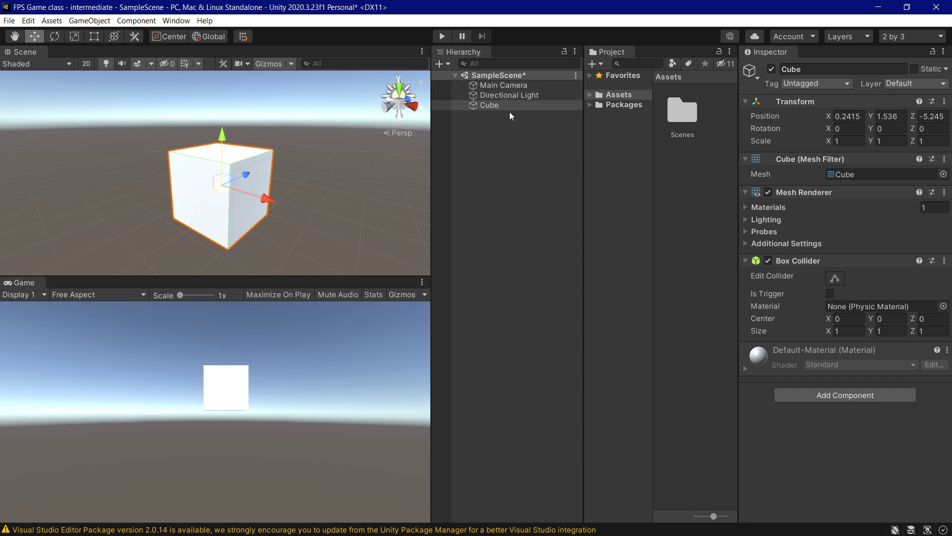
Step: Frame the Directional Light in the Scene view and move it along the X axis to about 1.31
left_click(515, 96)
double_click(515, 96)
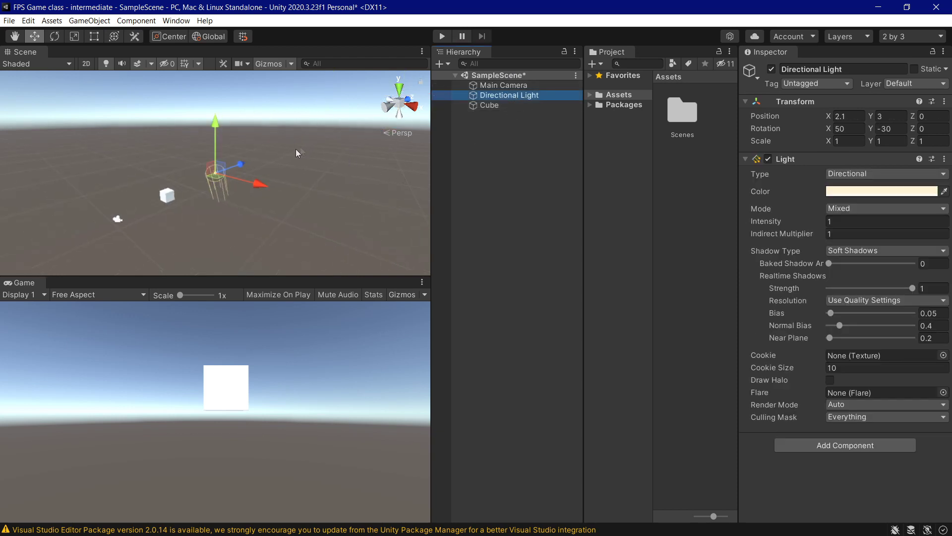
mouse_move(265, 187)
left_mouse_down()
mouse_move(229, 185)
mouse_move(250, 187)
left_mouse_up()
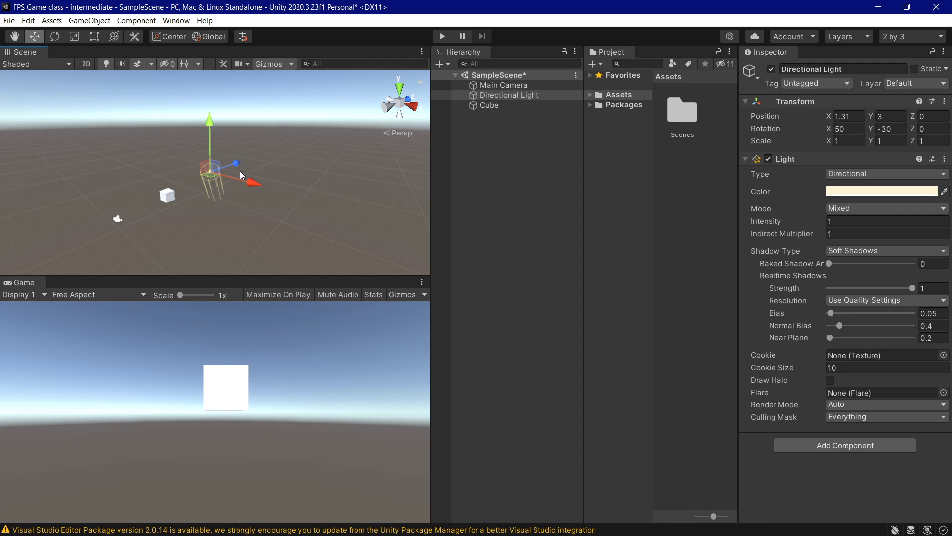
Step: Move the Directional Light along X to about -2.86 and rotate it freely to about 54.8, -20.1, -9.1
left_click_drag(260, 186, 231, 152)
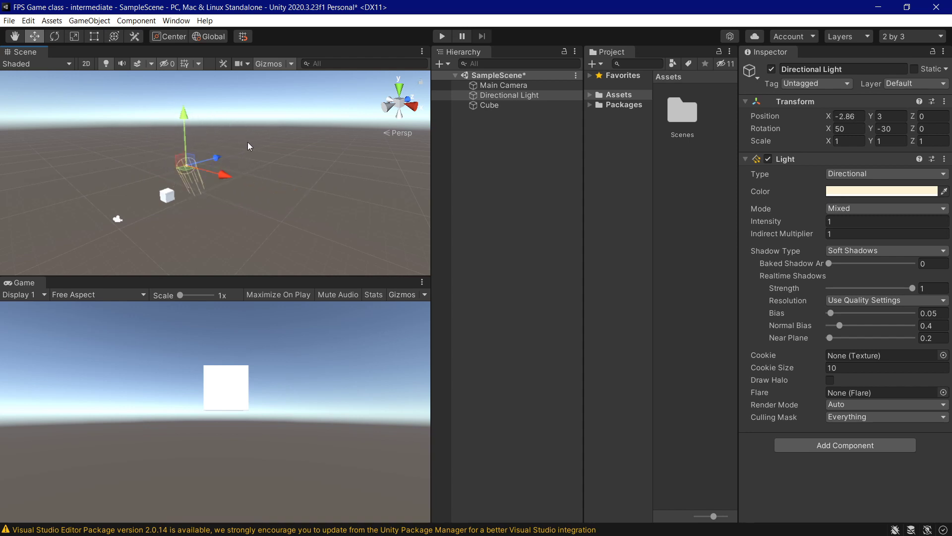
key("e")
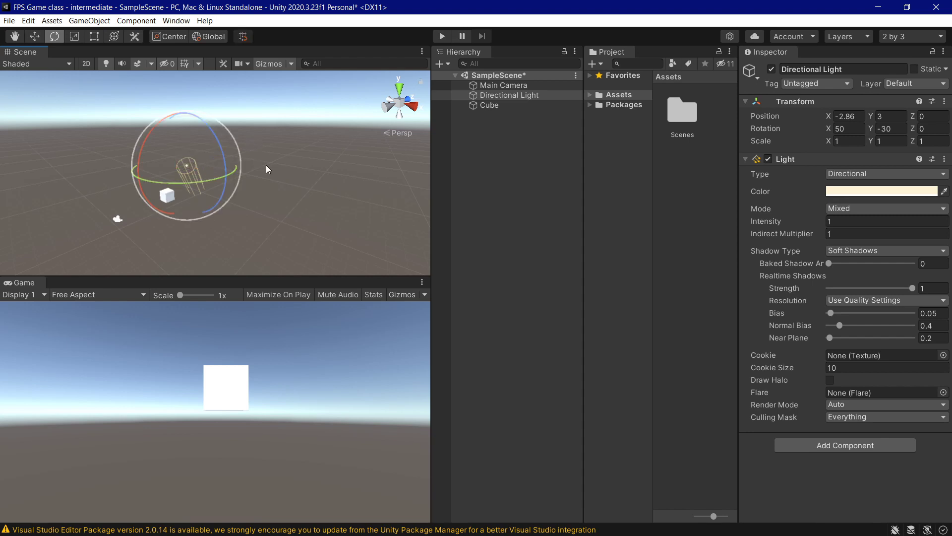
left_click_drag(208, 131, 315, 97)
left_click_drag(251, 140, 299, 207, "alt")
left_click_drag(306, 171, 268, 144)
left_click_drag(244, 202, 423, 364)
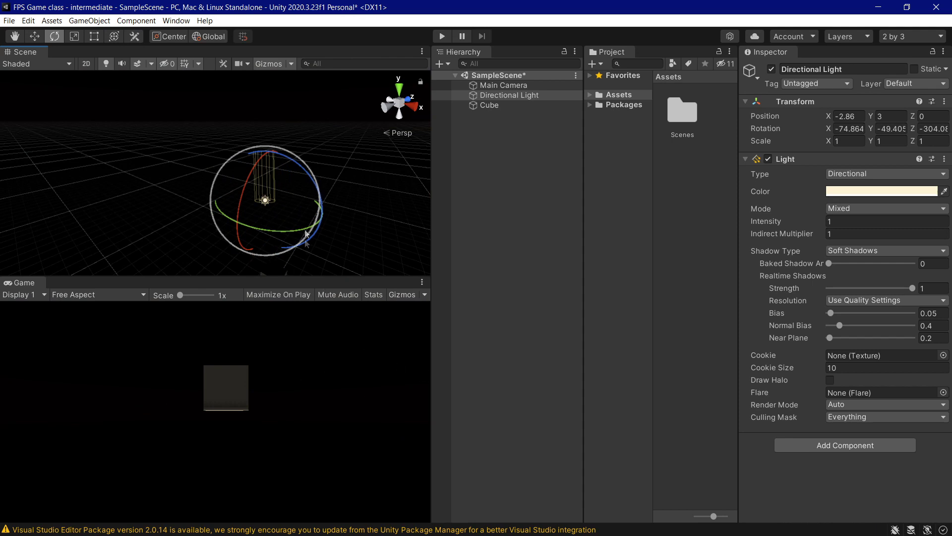
left_click_drag(256, 185, 323, 176)
Step: Frame the Directional Light in the Scene view and rotate it further, to about 71.1, -27.2, -17.8
left_click(516, 96)
key("f")
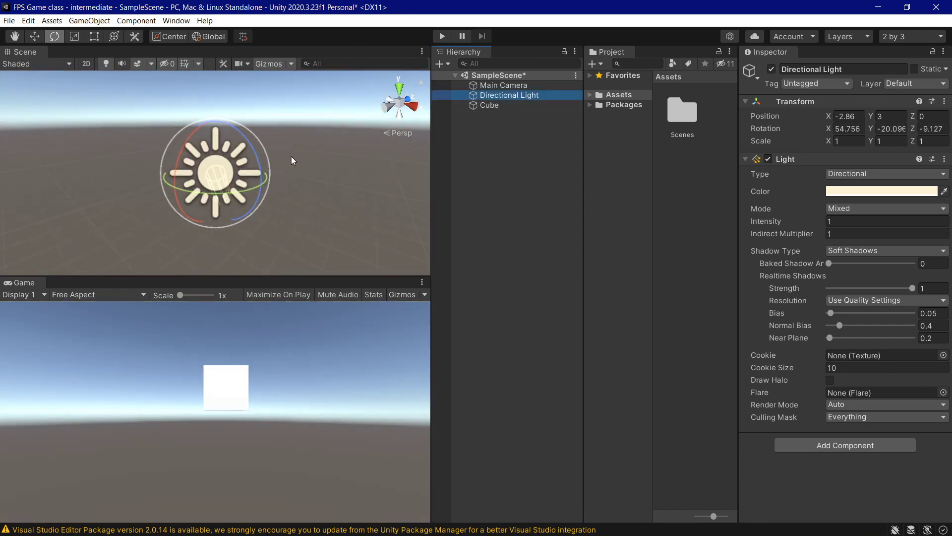
scroll(272, 170, "down", 3)
middle_click_drag(273, 170, 271, 192)
key("e")
mouse_move(286, 155)
left_mouse_down()
mouse_move(317, 166)
mouse_move(347, 198)
mouse_move(329, 115)
mouse_move(248, 174)
mouse_move(241, 160)
mouse_move(307, 179)
mouse_move(300, 160)
left_mouse_up()
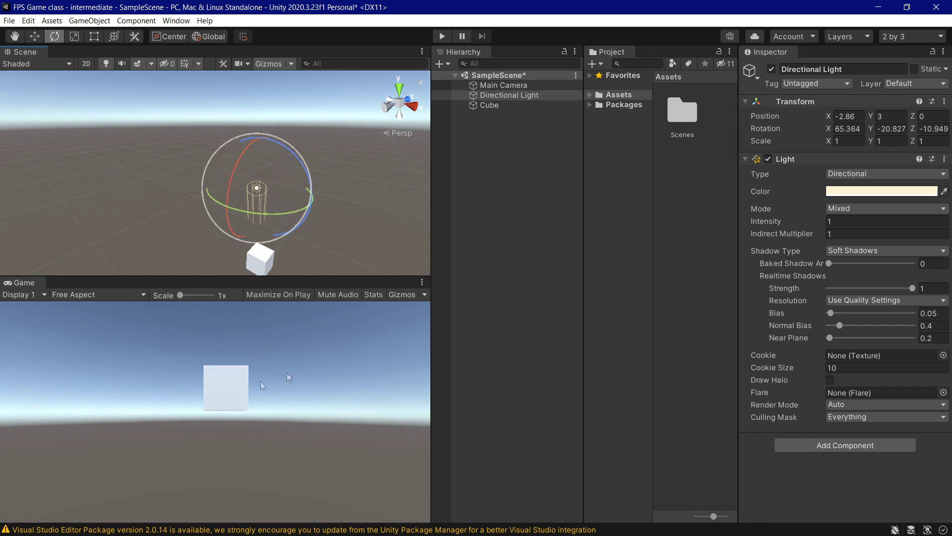
left_click_drag(235, 179, 289, 184)
Step: Examine the Directional Light's Type options and its Color settings, keeping them as they are
left_click(529, 95)
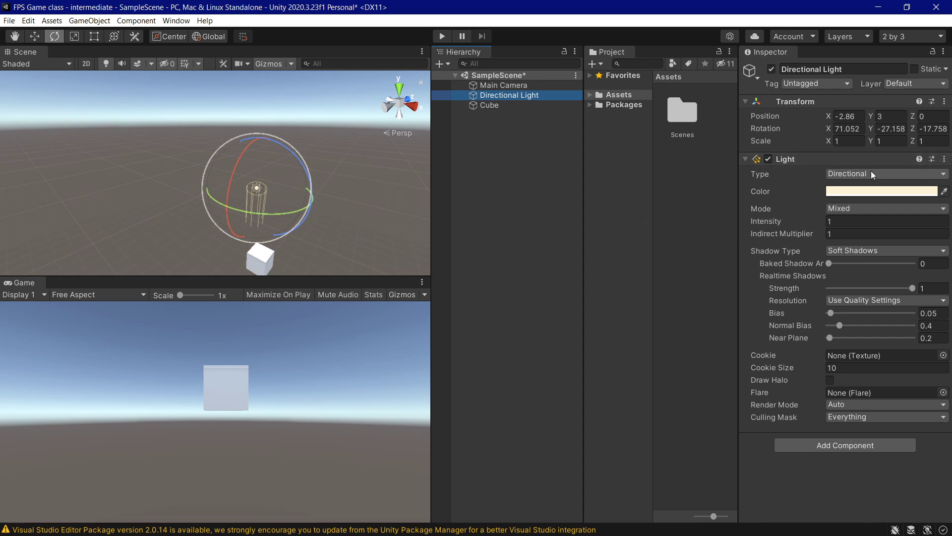
left_click(841, 176)
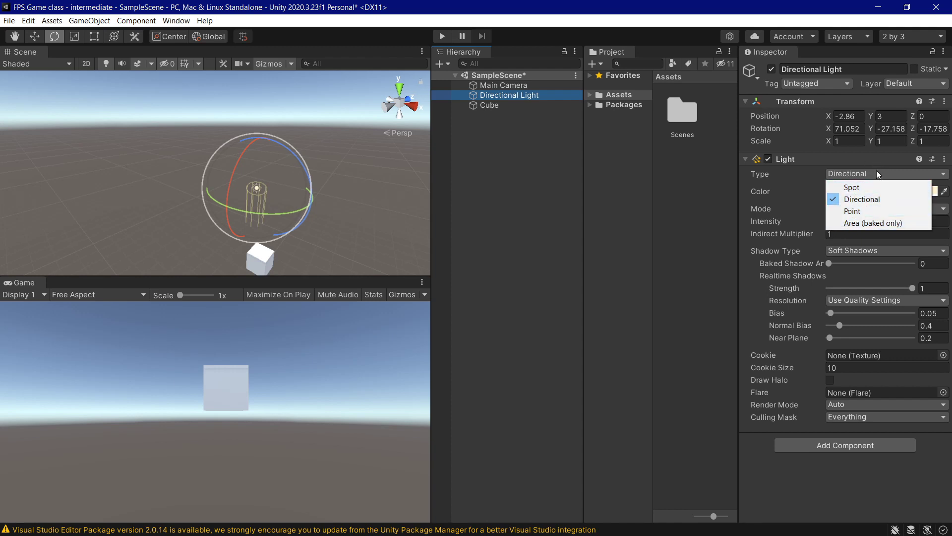
left_click(511, 99)
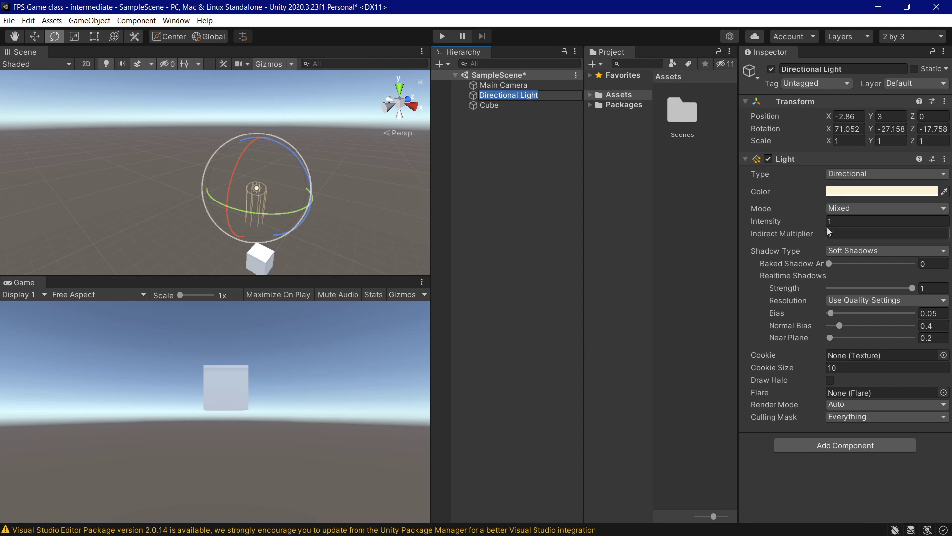
left_click(851, 194)
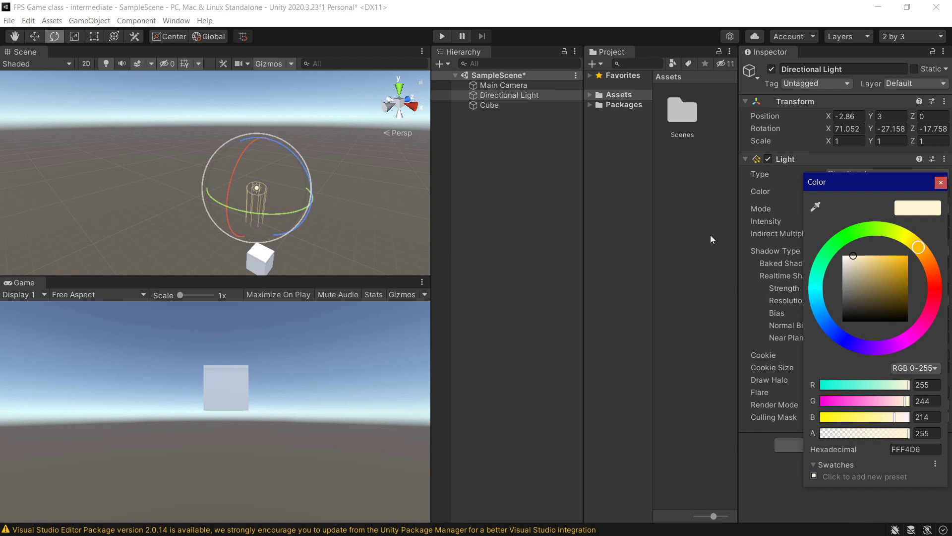
left_click(940, 183)
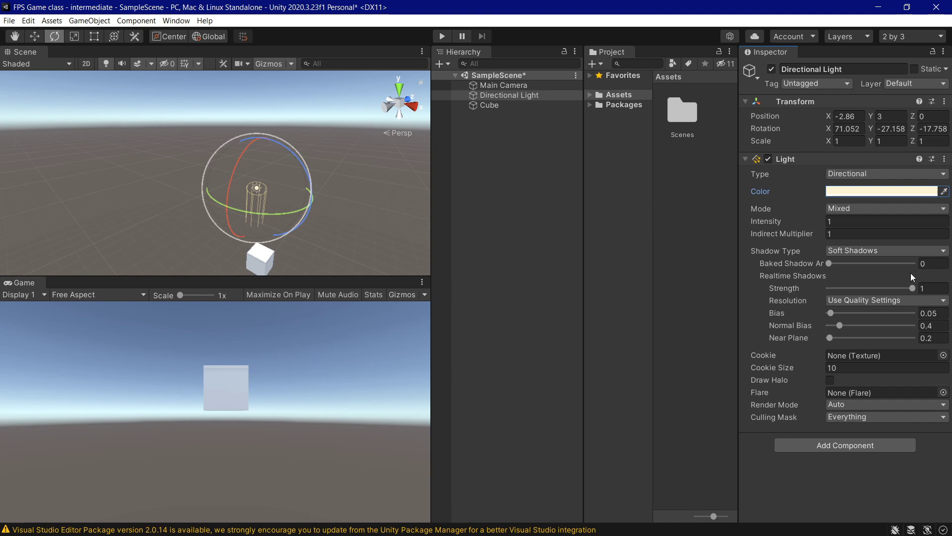
Step: Try a Directional Light intensity of 2 and set it back to 1
left_click(841, 223)
type("2")
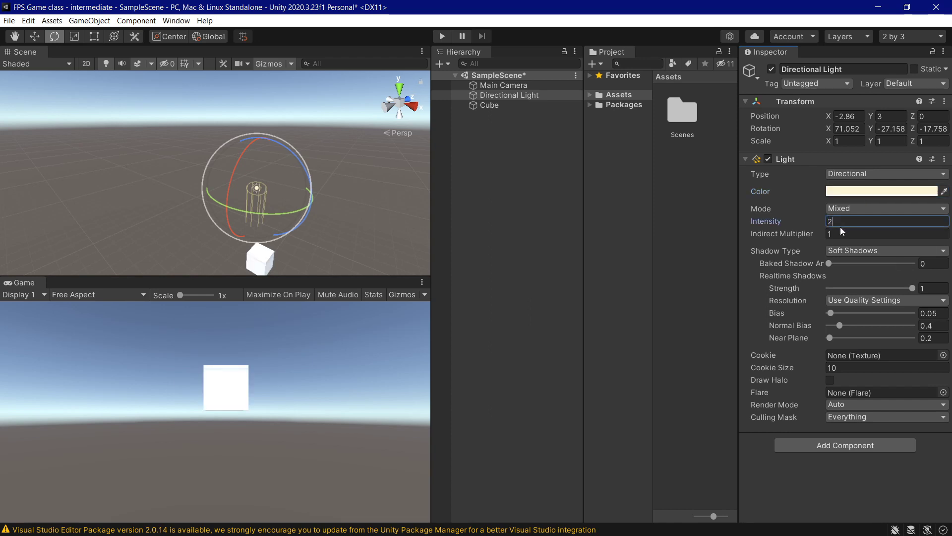
type("3")
key("BackSpace")
key("BackSpace")
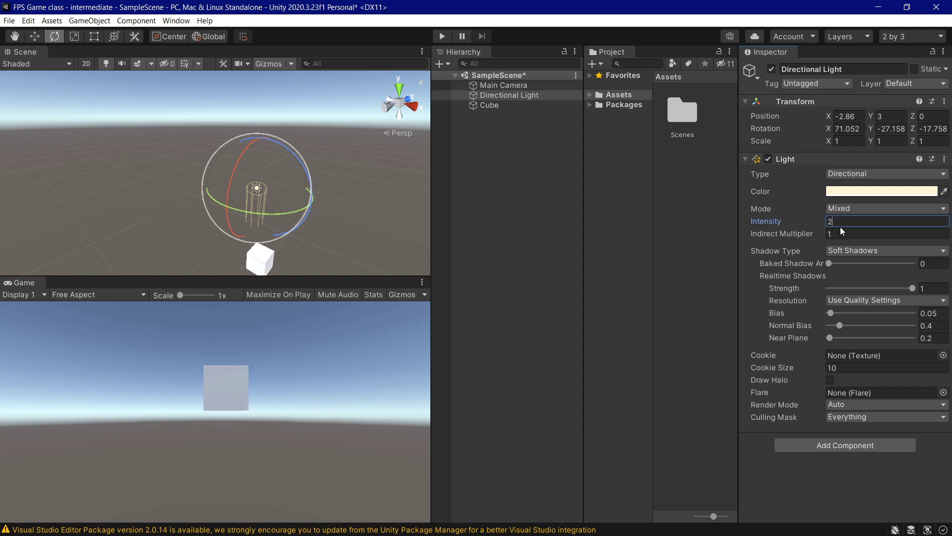
type("1")
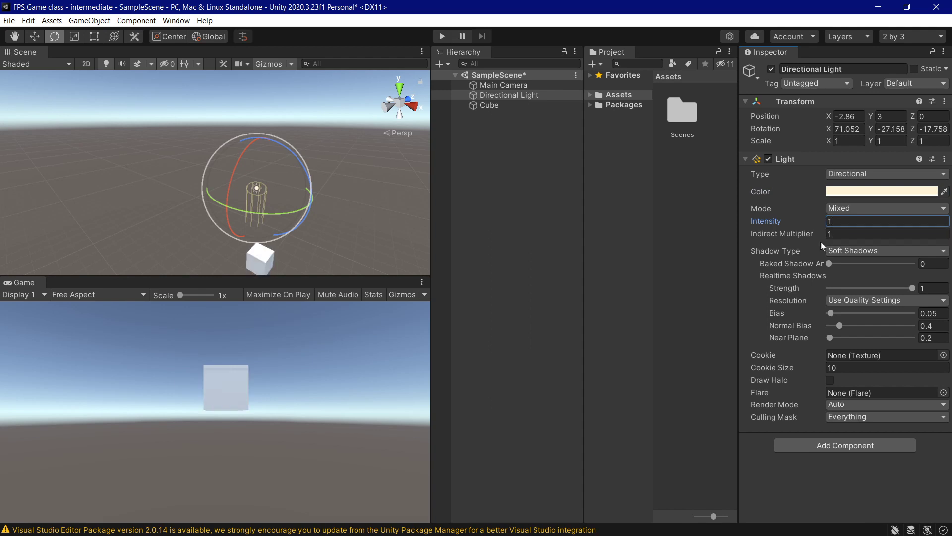
Step: Look through the Directional Light's Shadow Type options and the Cube's components, ending with the Directional Light selected
left_click(853, 251)
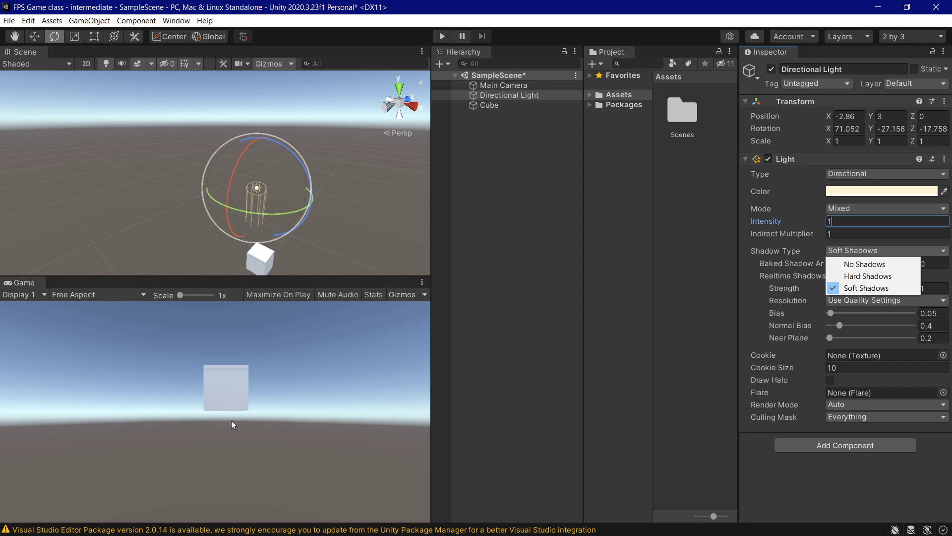
left_click(764, 237)
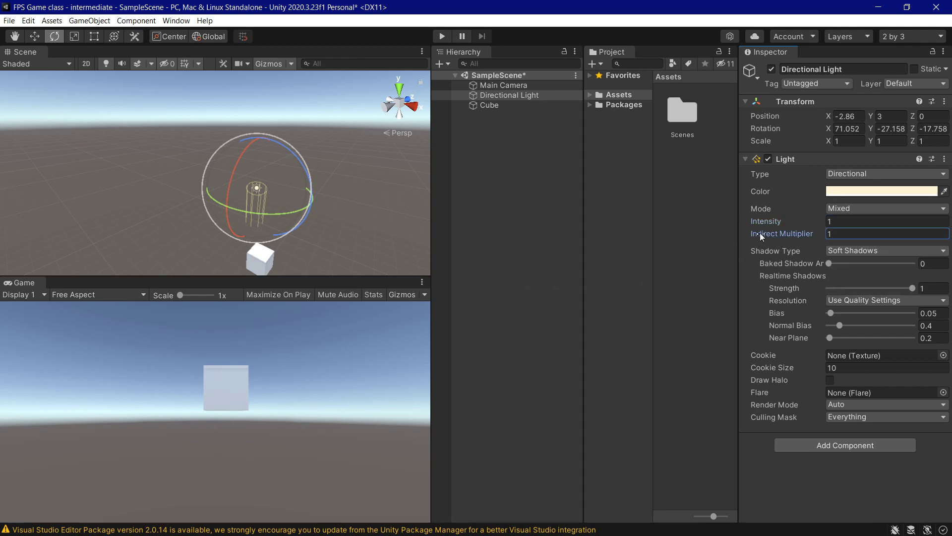
left_click(629, 313)
left_click(831, 252)
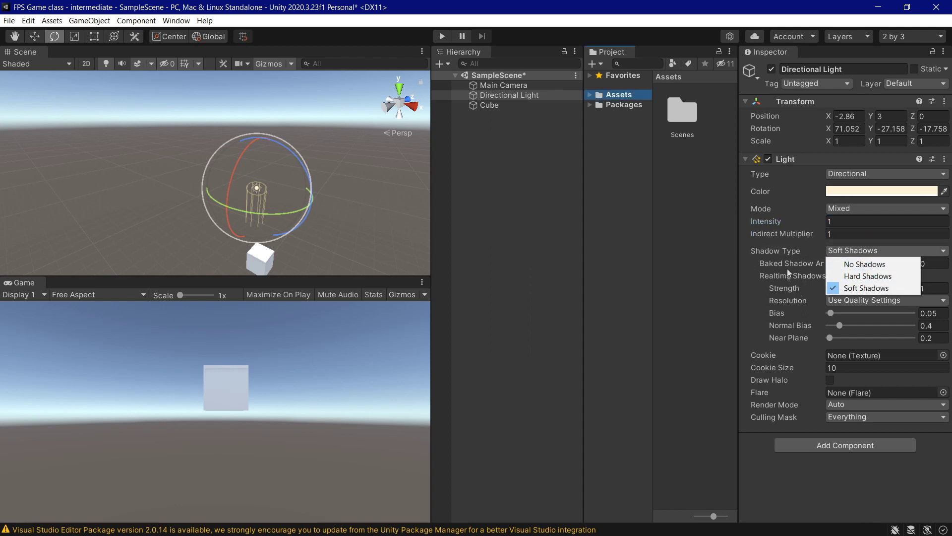
left_click(707, 248)
left_click(524, 106)
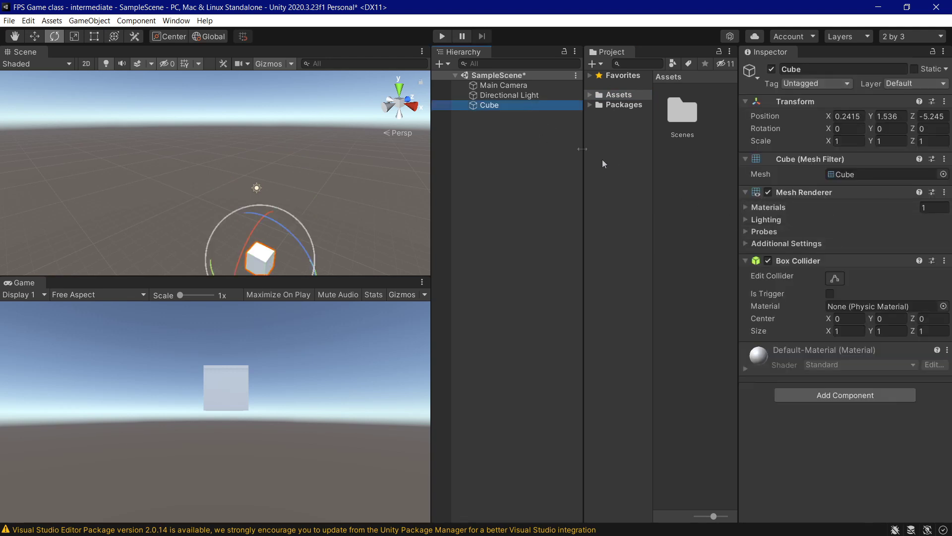
left_click(516, 96)
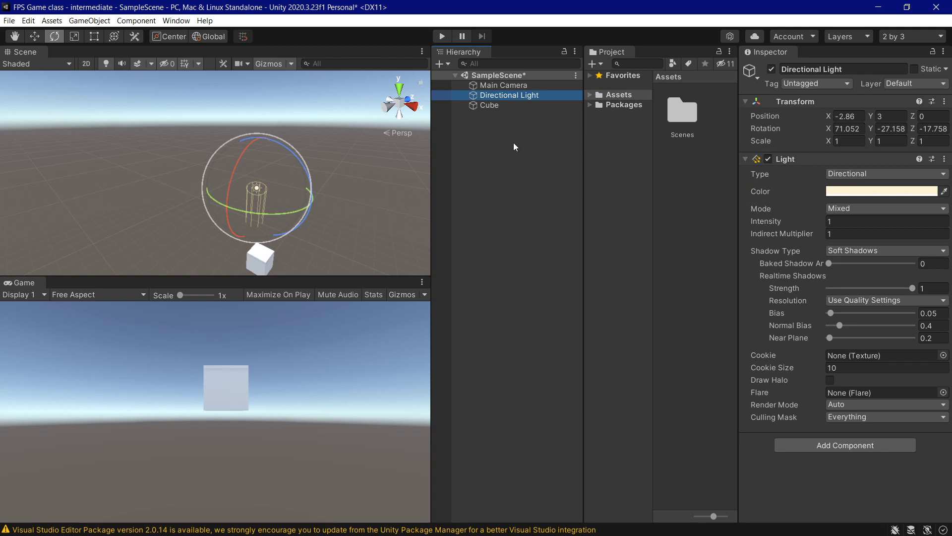
Step: Add a 3D plane to the scene and name it w
left_click(89, 21)
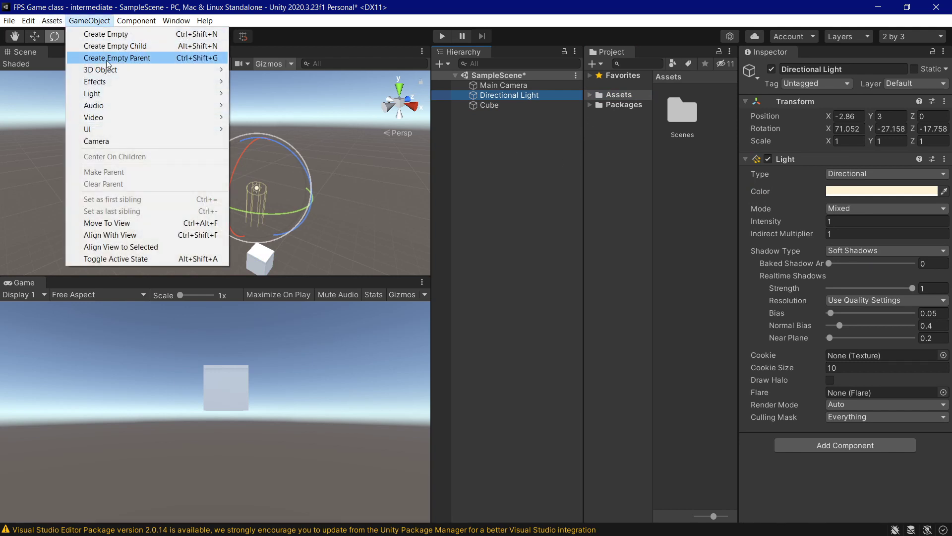
mouse_move(117, 69)
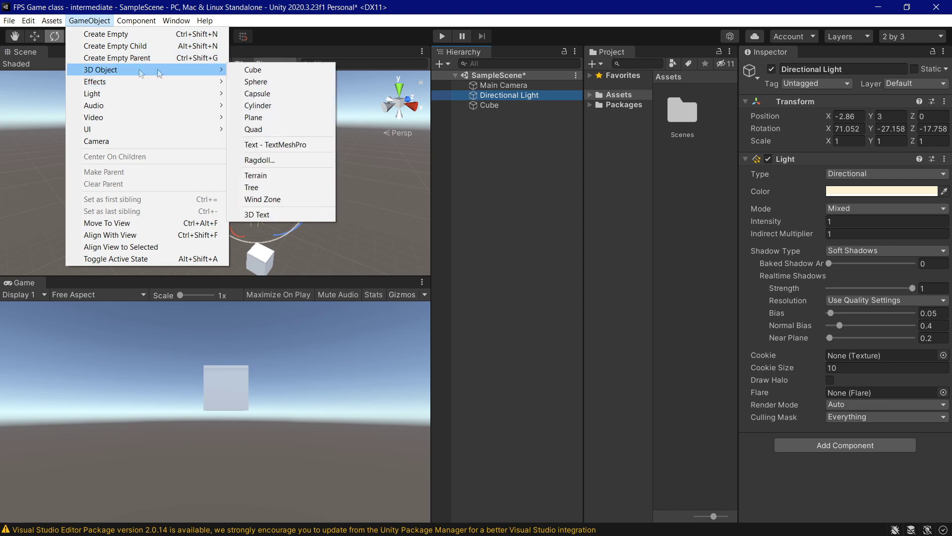
left_click(275, 120)
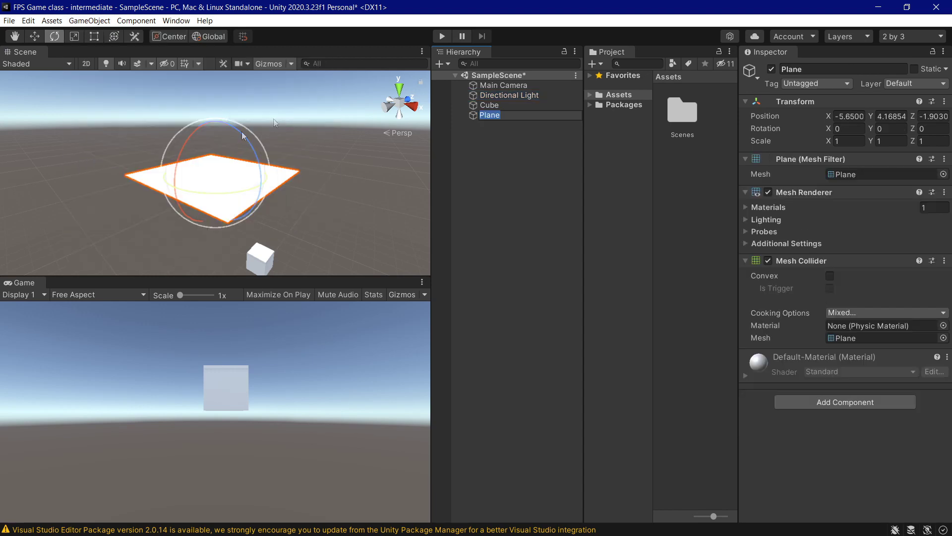
type("w")
left_click(579, 127)
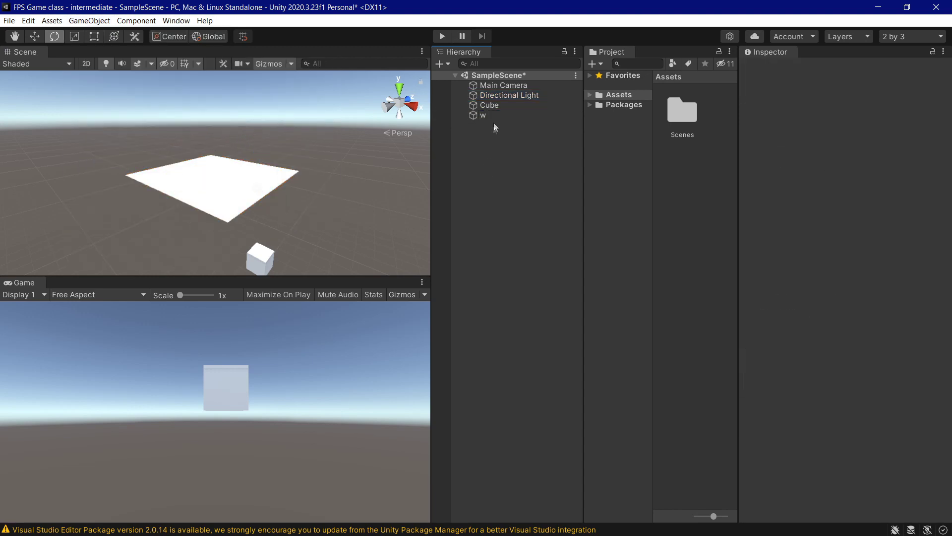
Step: Move plane w beneath the cube to about X -0.25, Y -1.37 and scale it uniformly to about 8.92
left_click(495, 115)
key("w")
left_click_drag(219, 117, 335, 249)
scroll(348, 232, "down", 2)
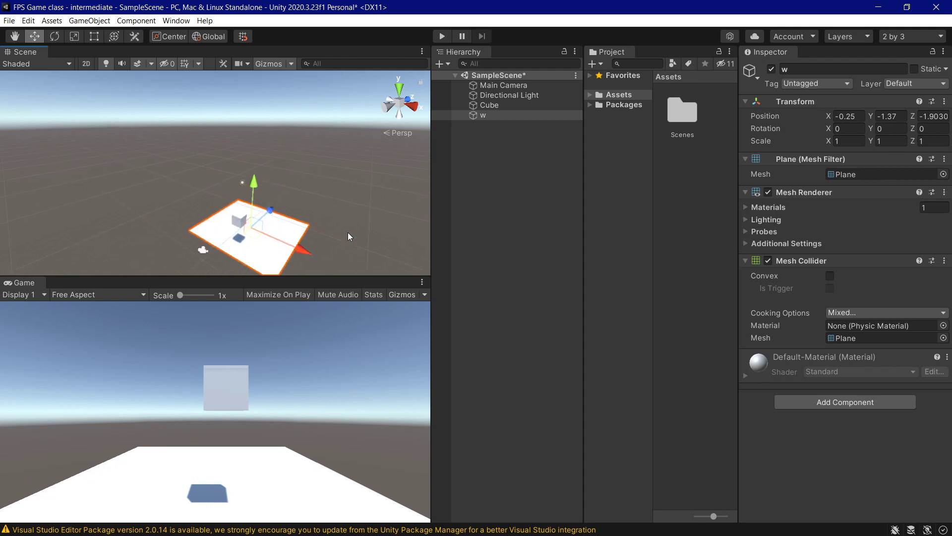
key("r")
left_click_drag(250, 227, 718, 157)
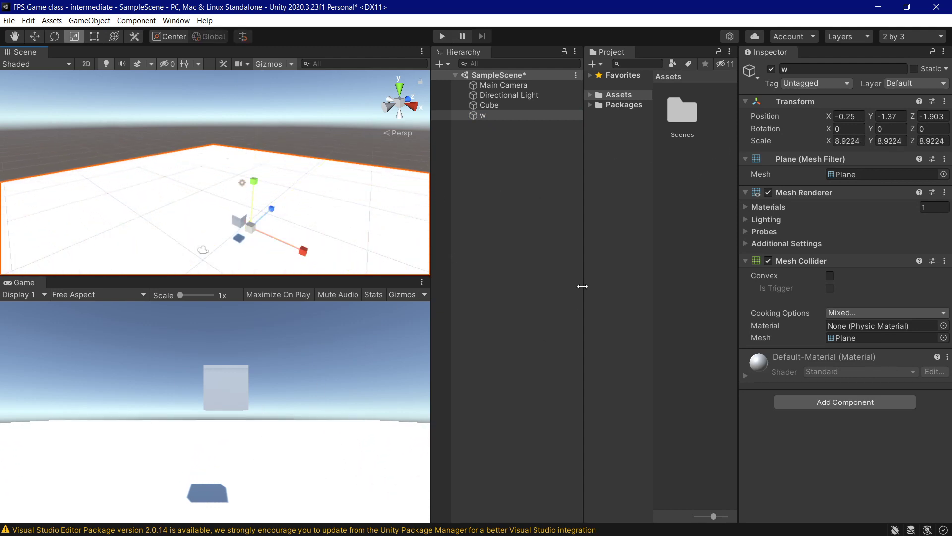
Step: Try No Shadows and Hard Shadows on the Directional Light, and return its shadow type to Soft Shadows
left_click(526, 95)
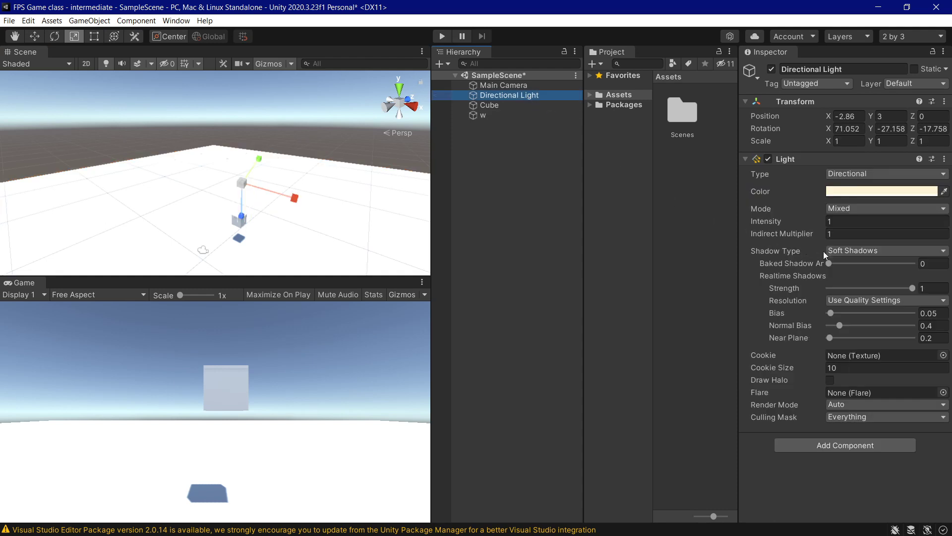
left_click(840, 252)
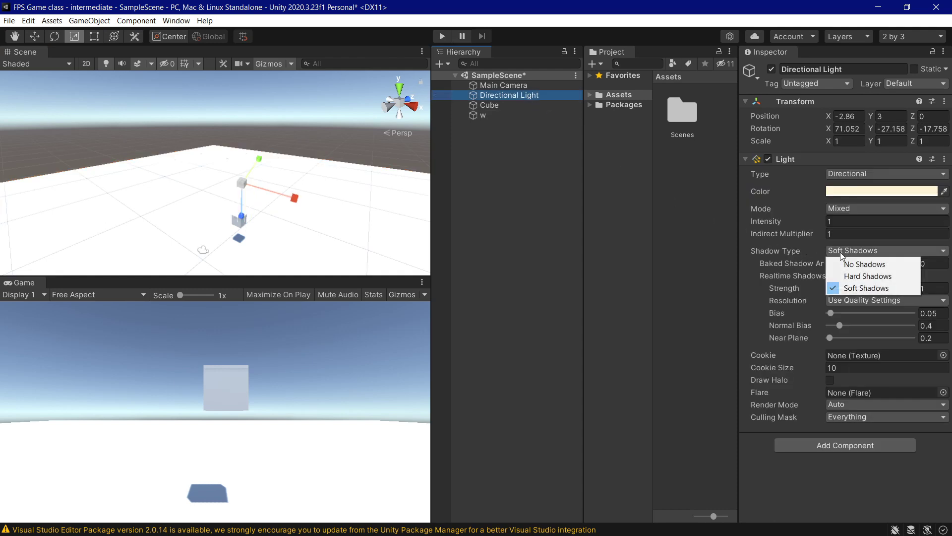
left_click(851, 266)
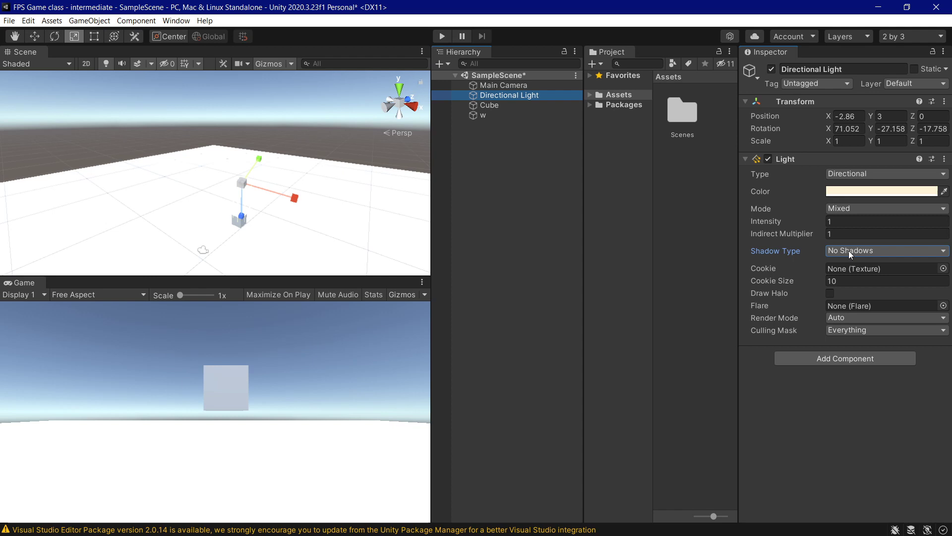
left_click(849, 251)
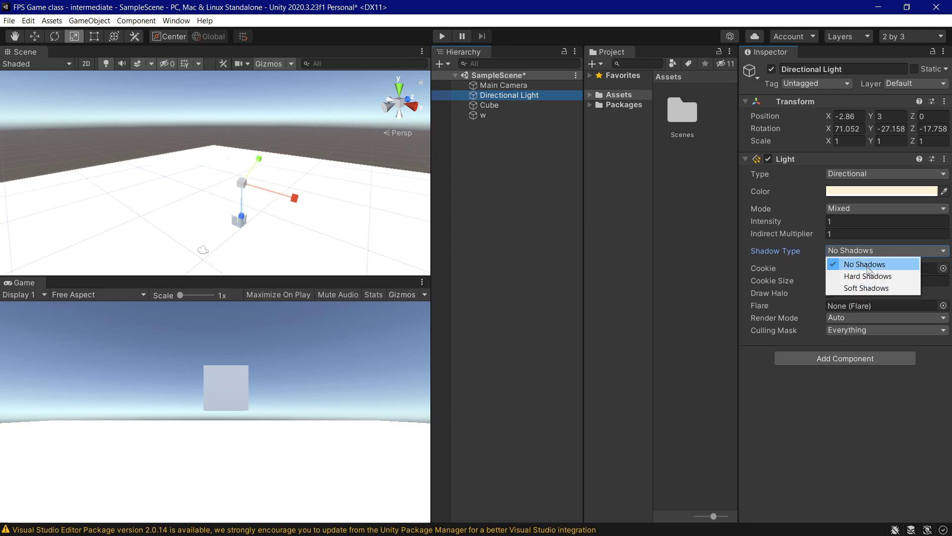
left_click(875, 281)
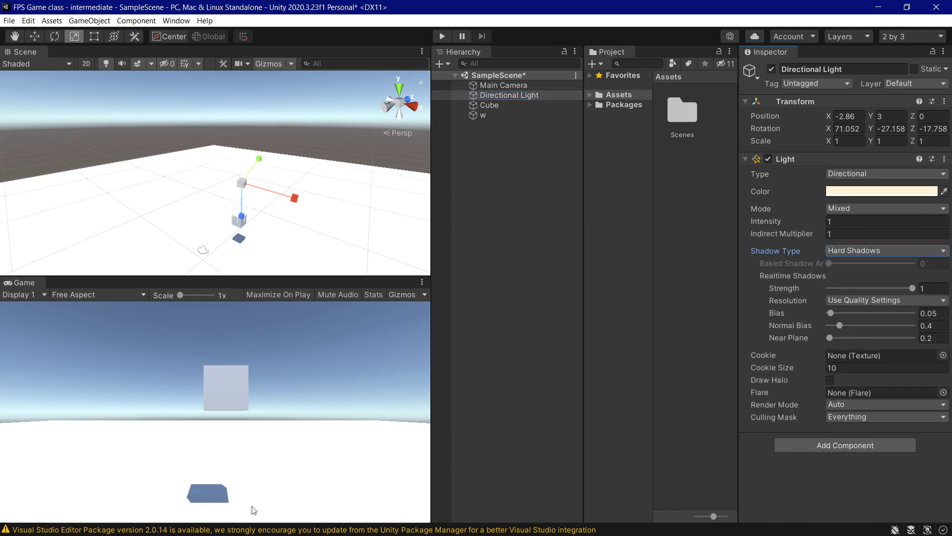
left_click(887, 252)
left_click(880, 290)
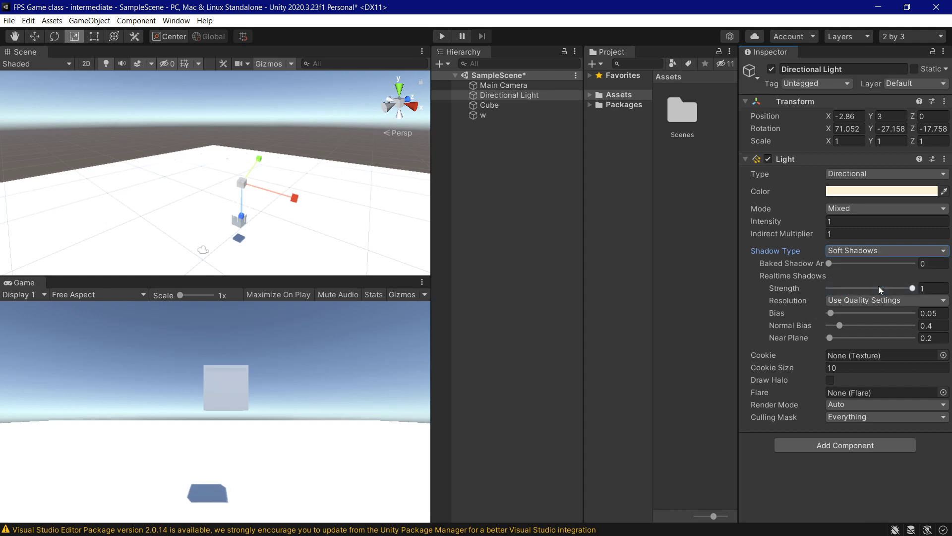
Step: Switch the Directional Light between Hard Shadows and Soft Shadows twice to compare the cube's shadow edge, ending on Soft Shadows
left_click(858, 256)
left_click(861, 276)
left_click(864, 253)
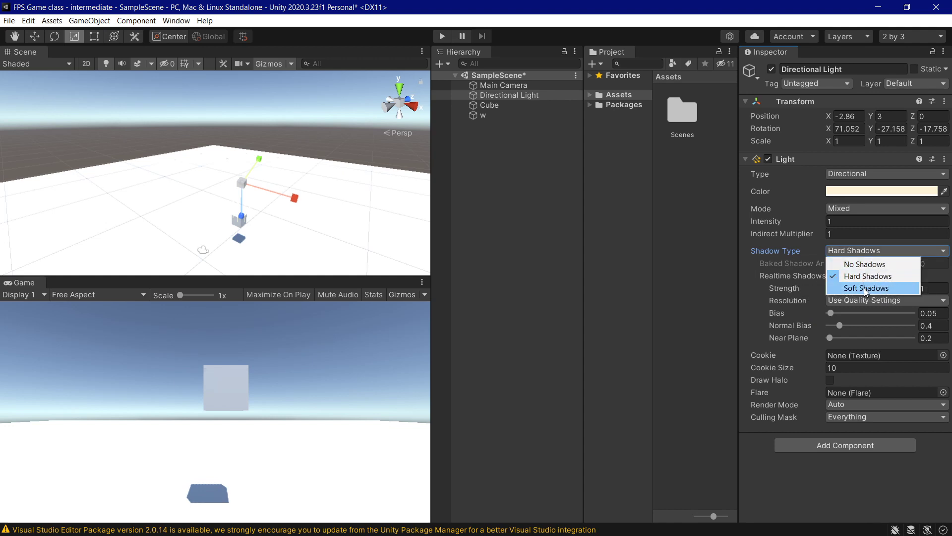
left_click(864, 288)
left_click(863, 253)
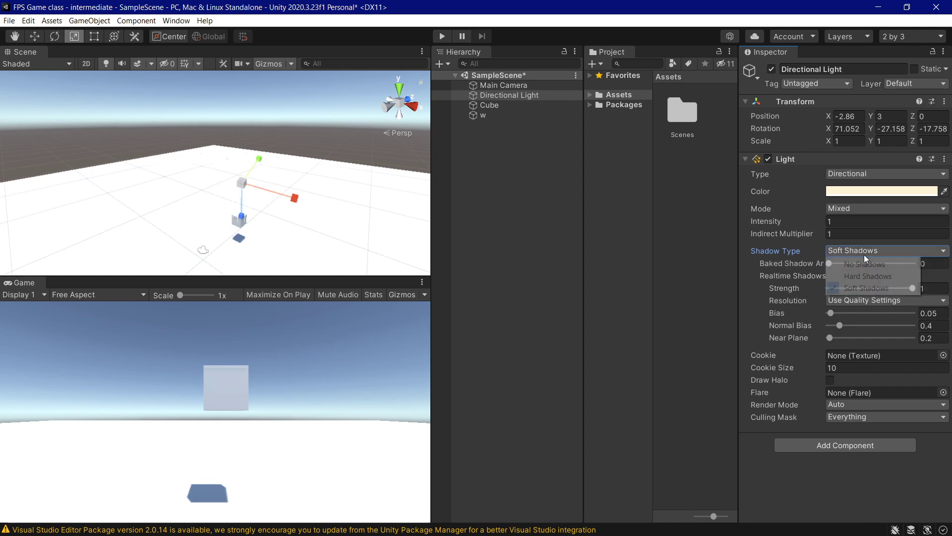
left_click(864, 277)
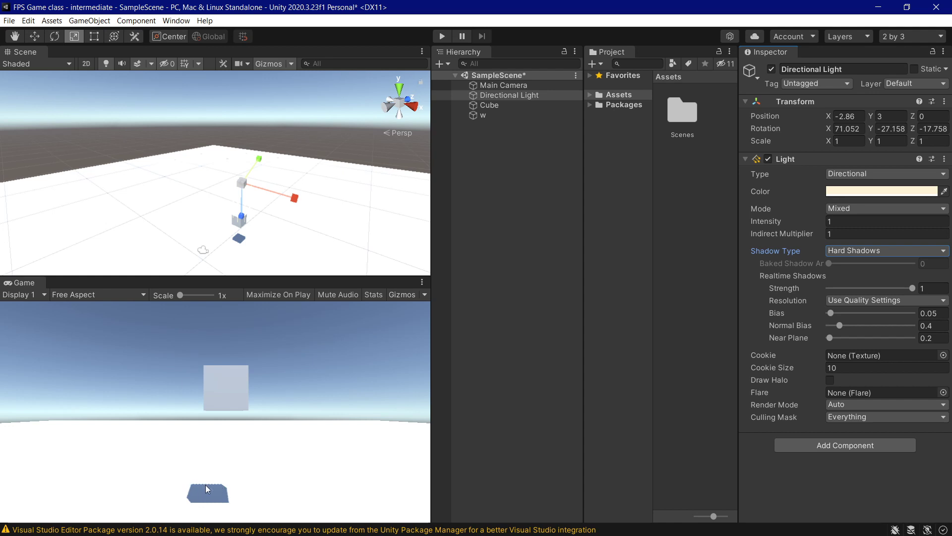
left_click(886, 251)
left_click(880, 288)
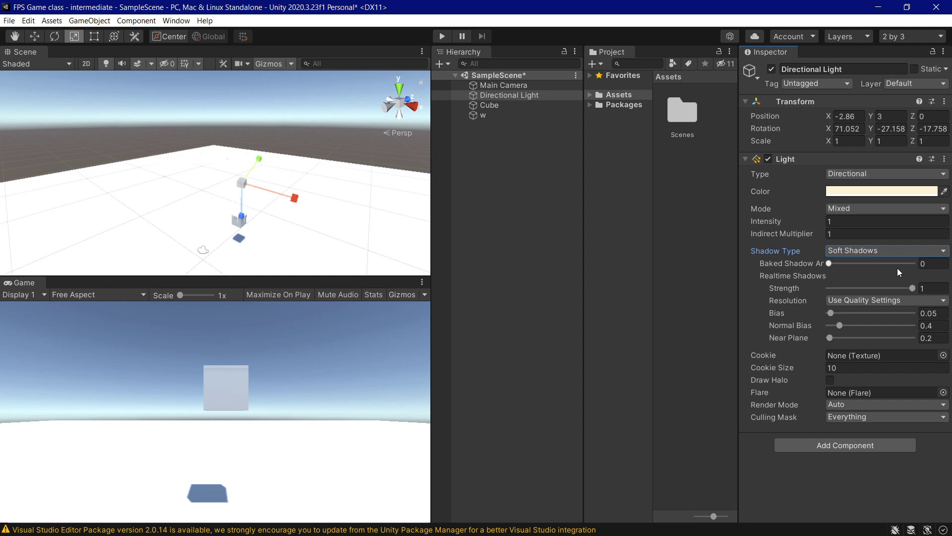
Step: Rotate the Directional Light to about X 49.2, Y -17.6, Z -6.2
left_click(516, 95)
key("e")
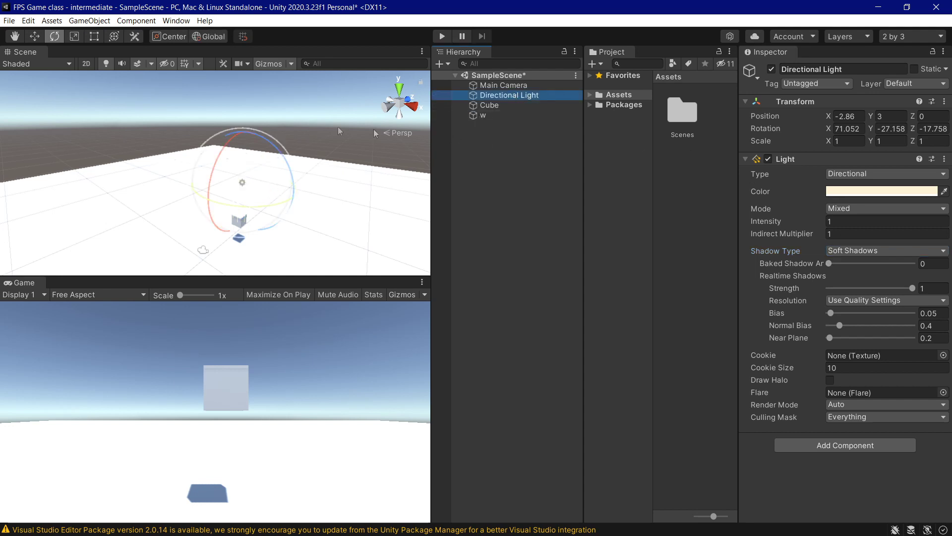
left_click_drag(274, 156, 262, 185)
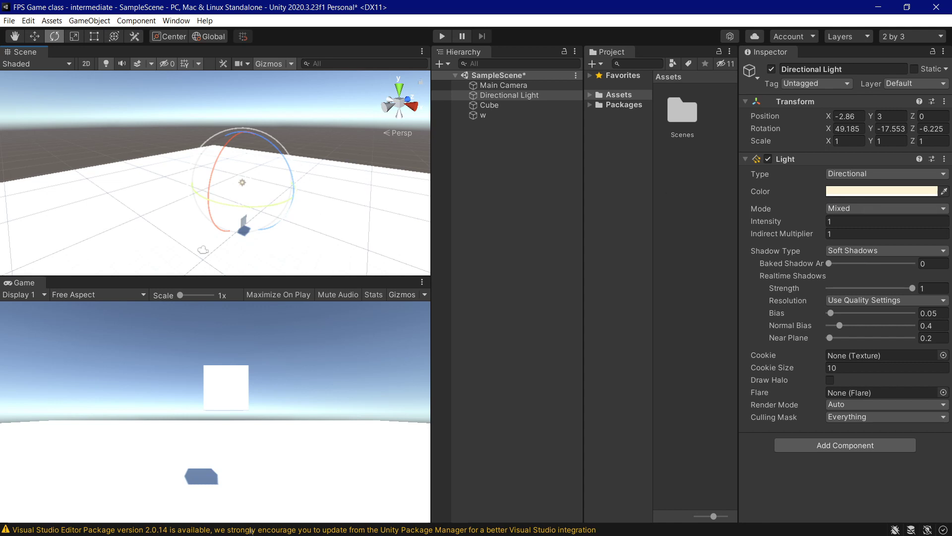
Step: Move the Cube slightly, to about X 0.24, Y 1.42, Z -5.25
left_click(513, 106)
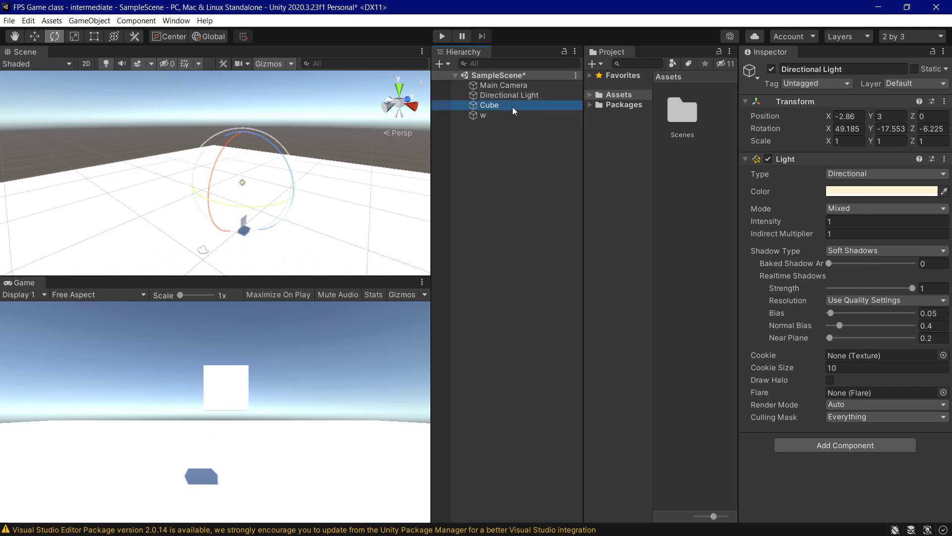
key("w")
mouse_move(251, 182)
left_mouse_down()
mouse_move(252, 193)
mouse_move(257, 161)
mouse_move(262, 208)
mouse_move(264, 185)
left_mouse_up()
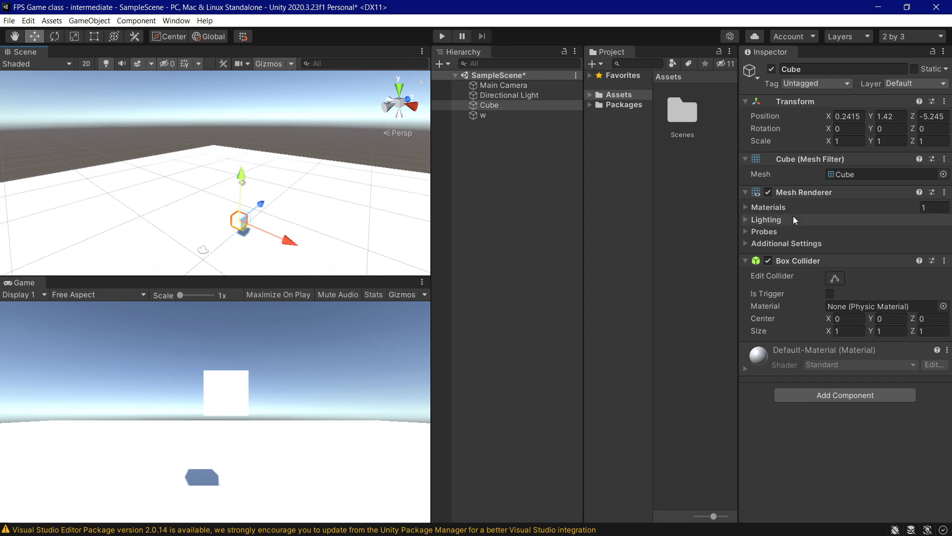
Step: Change the Directional Light's color to an orange-red, about F86E41
left_click(509, 95)
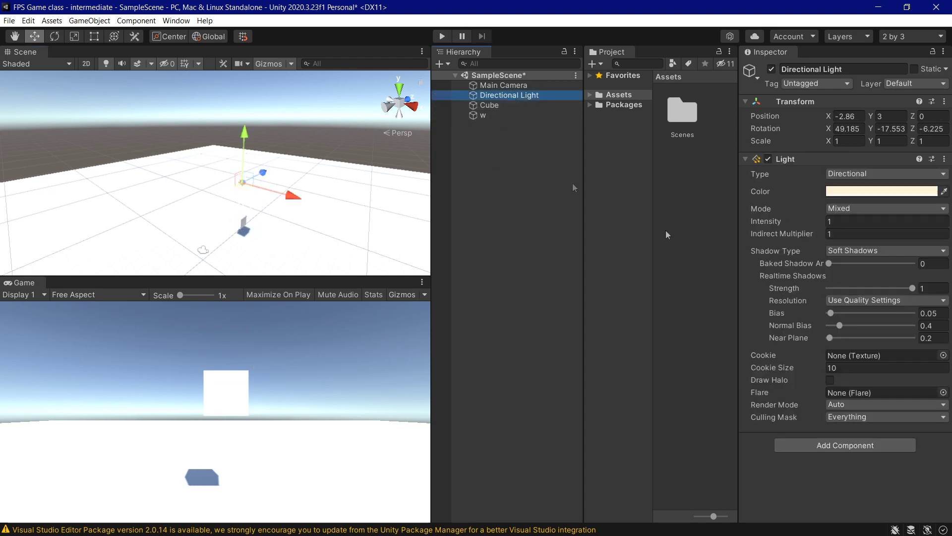
left_click(853, 191)
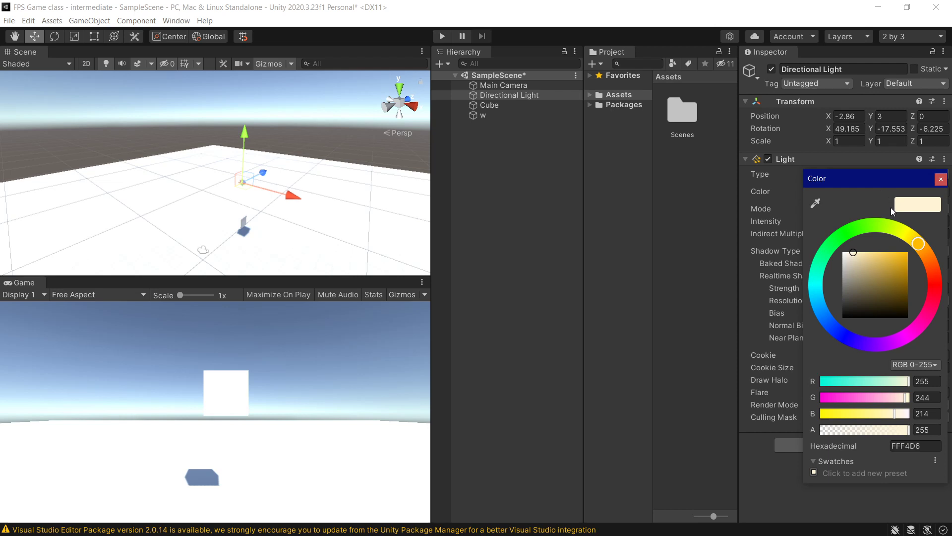
left_click(928, 258)
left_click_drag(929, 261, 938, 292)
left_click_drag(864, 252, 877, 253)
left_click_drag(934, 288, 933, 269)
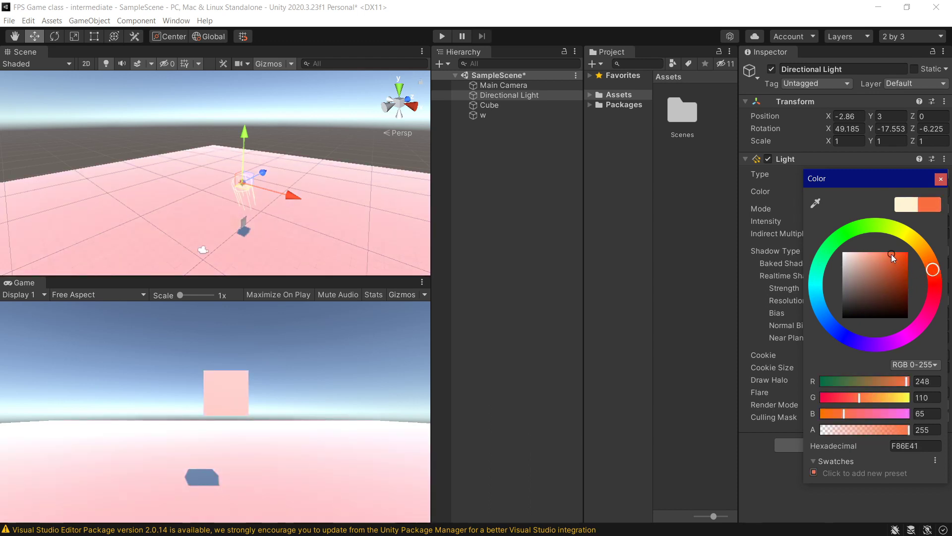
left_click(941, 179)
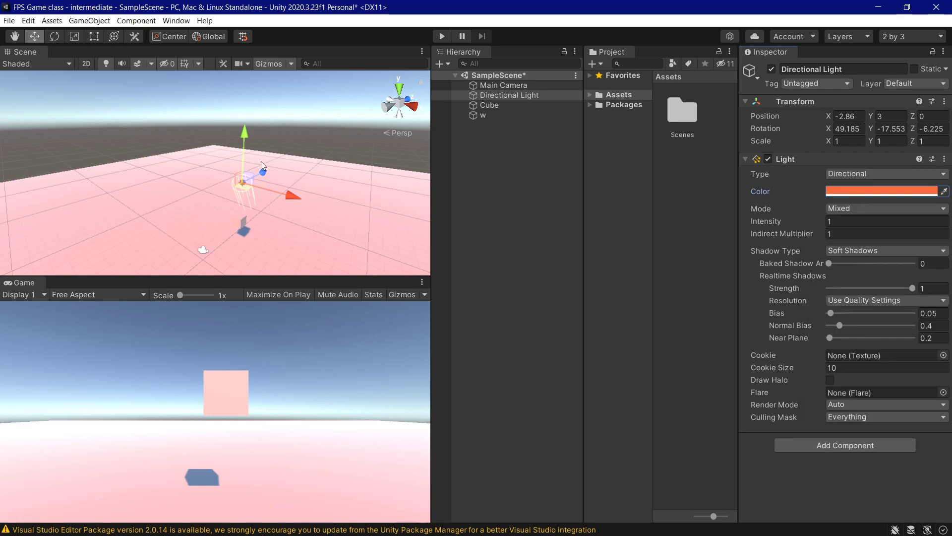
Step: Rotate the Directional Light to about X 4.8, Y -168.6, Z -171.8 and change its color to pinkish red, about FF456A
key("e")
left_click_drag(215, 179, 409, 480)
left_click(854, 193)
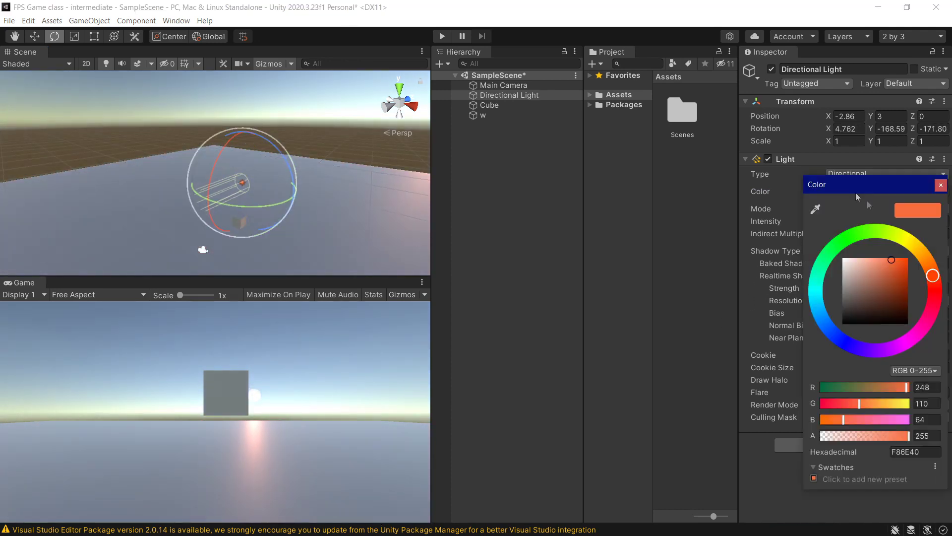
left_click_drag(936, 280, 945, 309)
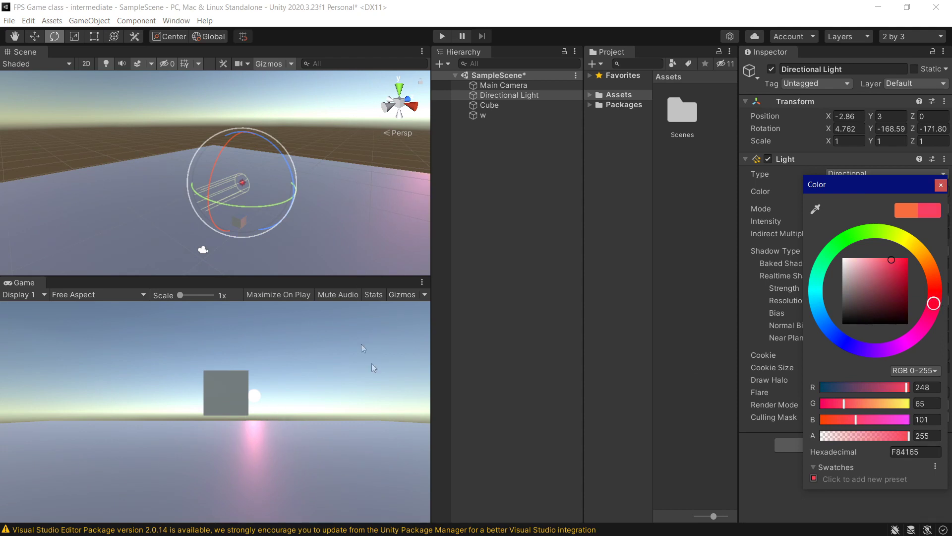
mouse_move(885, 269)
left_mouse_down()
mouse_move(925, 255)
mouse_move(883, 244)
mouse_move(892, 242)
left_mouse_up()
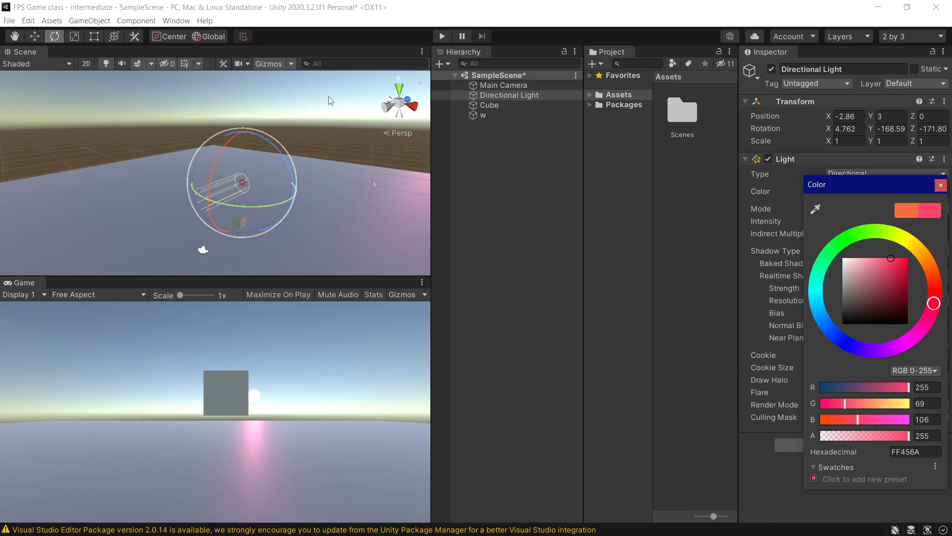
Step: Rotate the Directional Light to about X 22.4, Y -167.7, Z -168 and change its color to dark blue, about 001080
left_click_drag(222, 159, 243, 196)
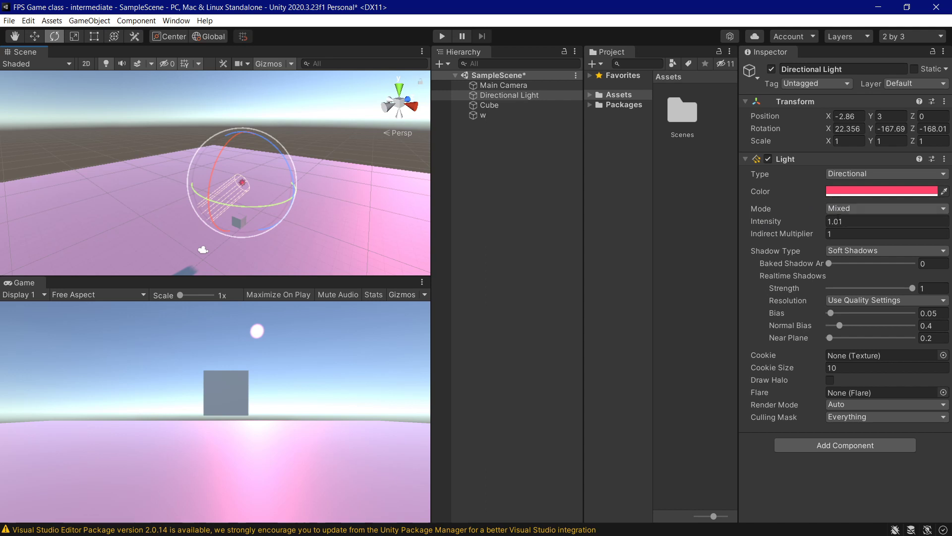
left_click(854, 190)
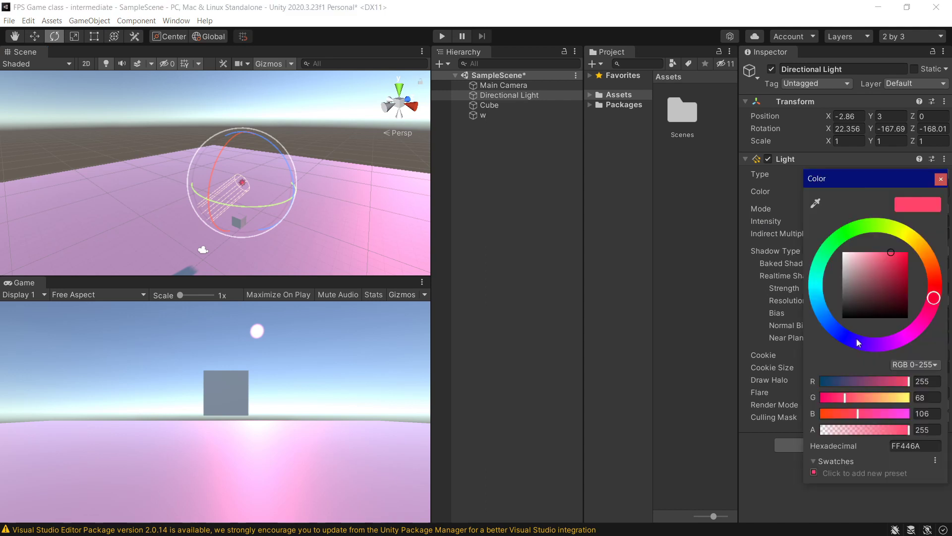
left_click_drag(856, 339, 840, 332)
left_click_drag(897, 290, 912, 282)
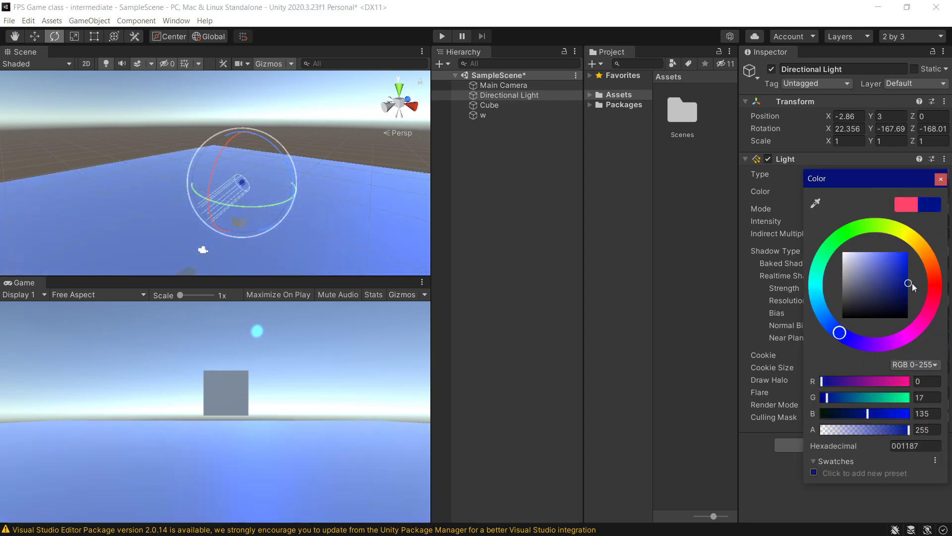
left_click(940, 178)
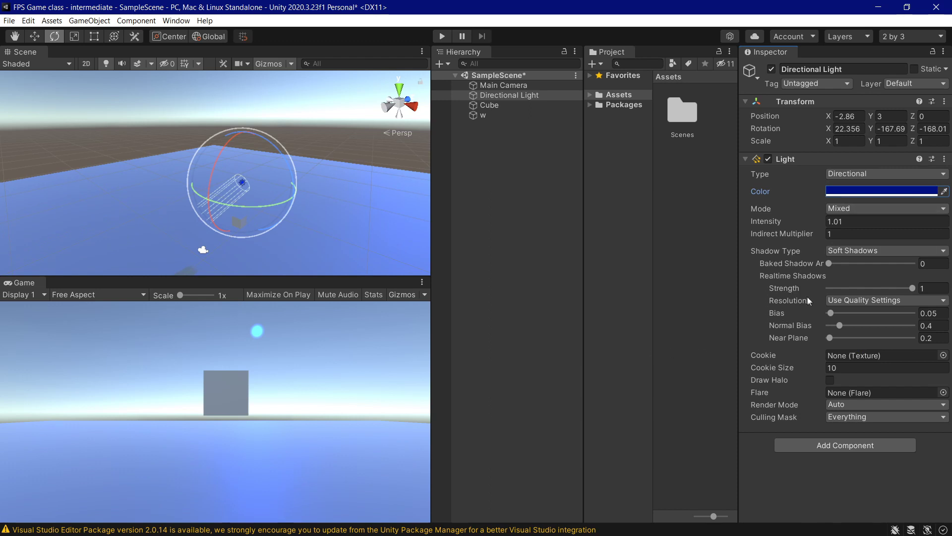
Step: Lower the Directional Light's intensity to 0.92 and darken its blue color to about 000A4D
left_click_drag(822, 220, 786, 243)
left_click(863, 192)
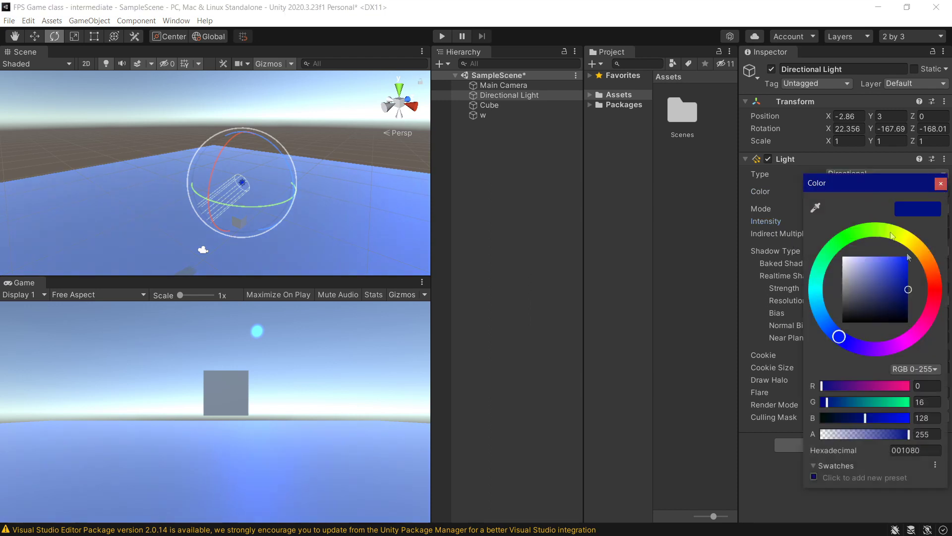
mouse_move(893, 307)
left_mouse_down()
mouse_move(905, 314)
mouse_move(912, 302)
left_mouse_up()
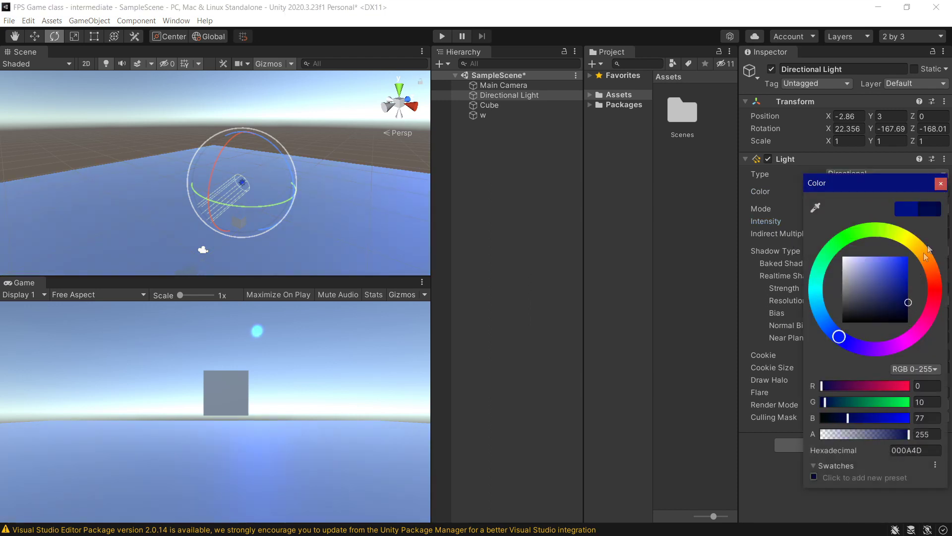
left_click(940, 185)
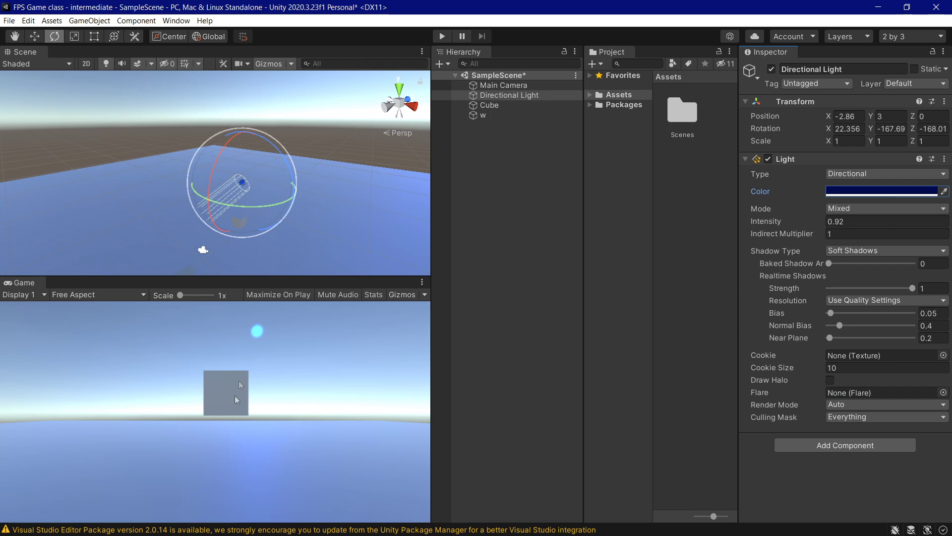